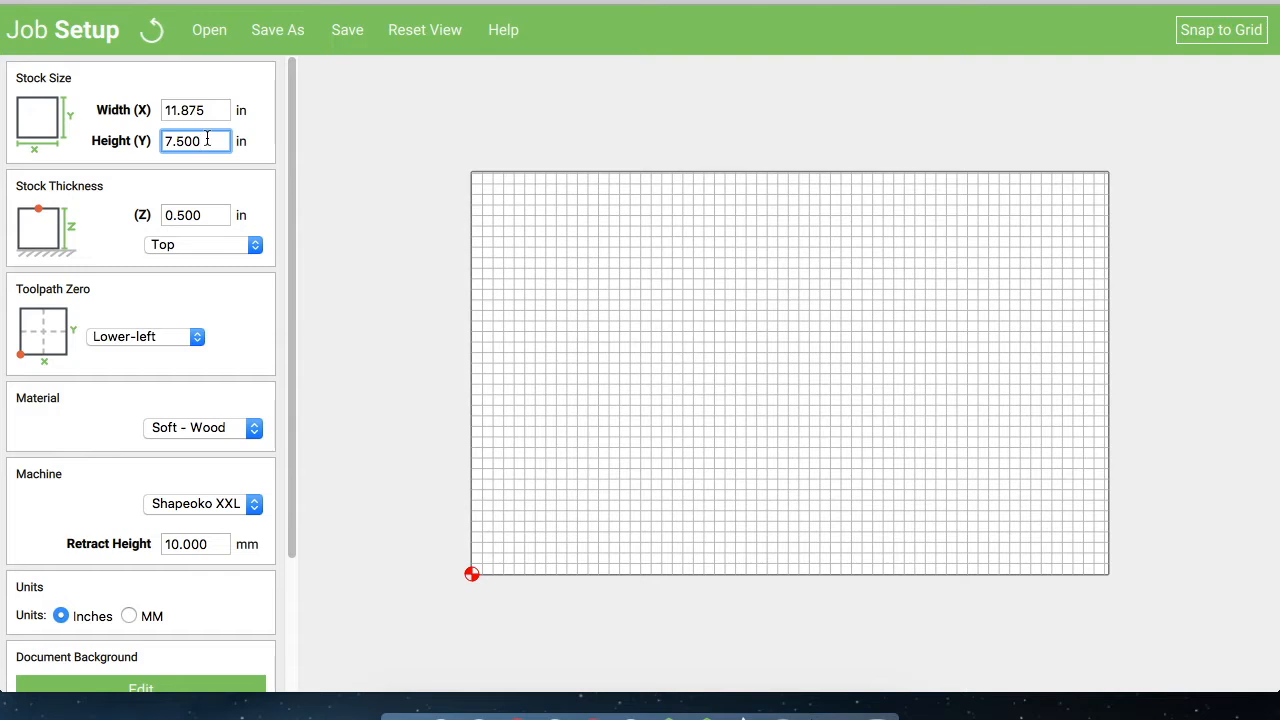
Set the stock size to 18.000 in wide and 9.625 in high.
click(220, 110)
text(11)
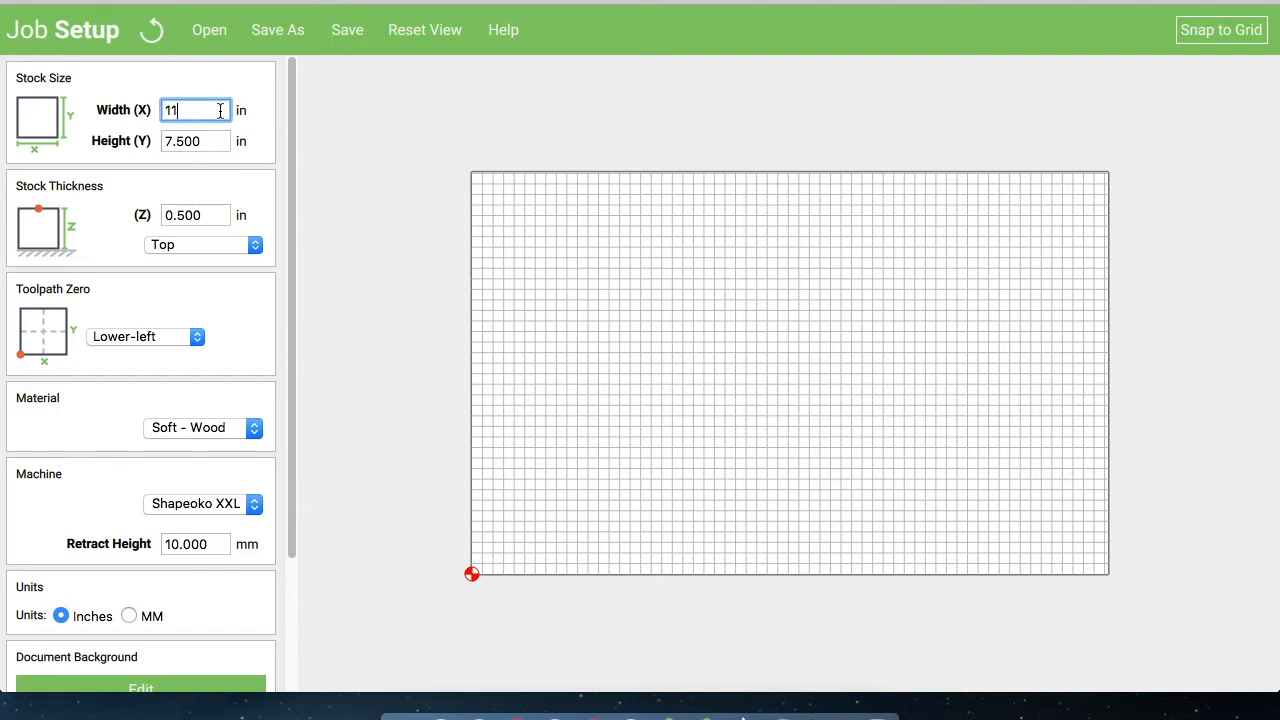
text(8.000)
click(215, 143)
key(BackSpace)
key(BackSpace)
key(BackSpace)
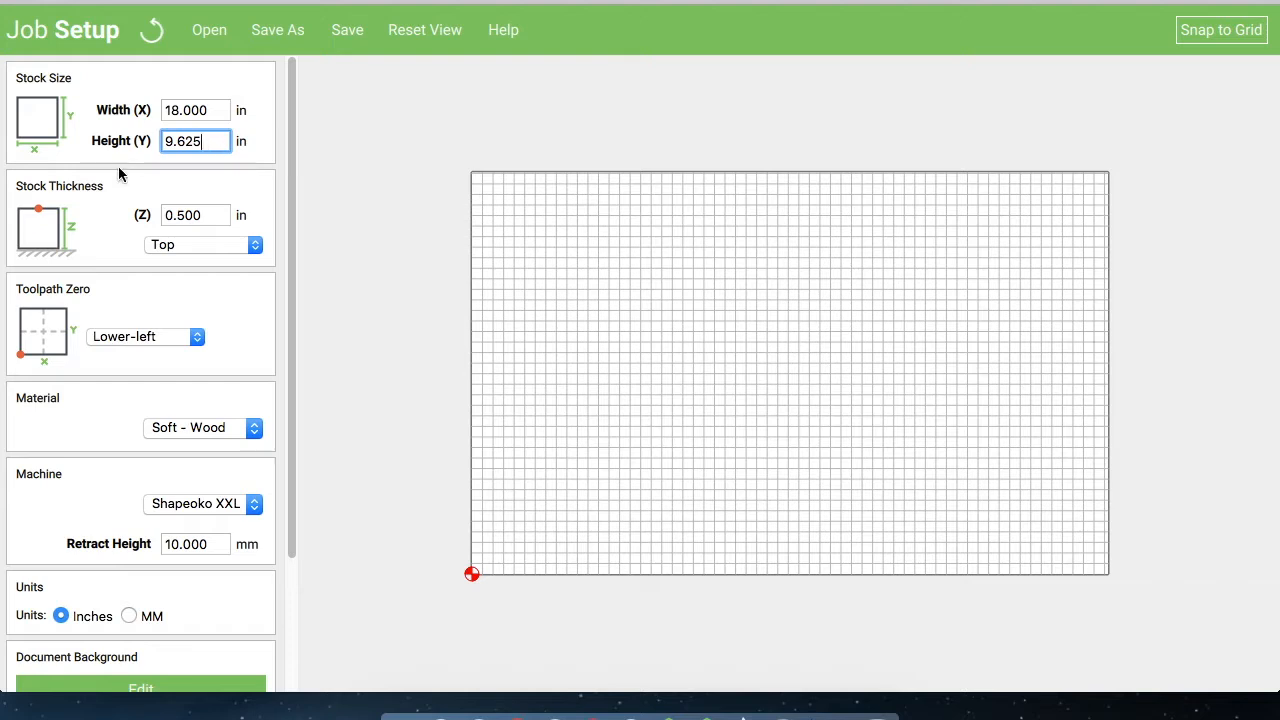
Set the stock thickness to 0.750 in and the toolpath zero to Lower-left.
click(208, 213)
key(BackSpace)
key(BackSpace)
key(BackSpace)
text(75)
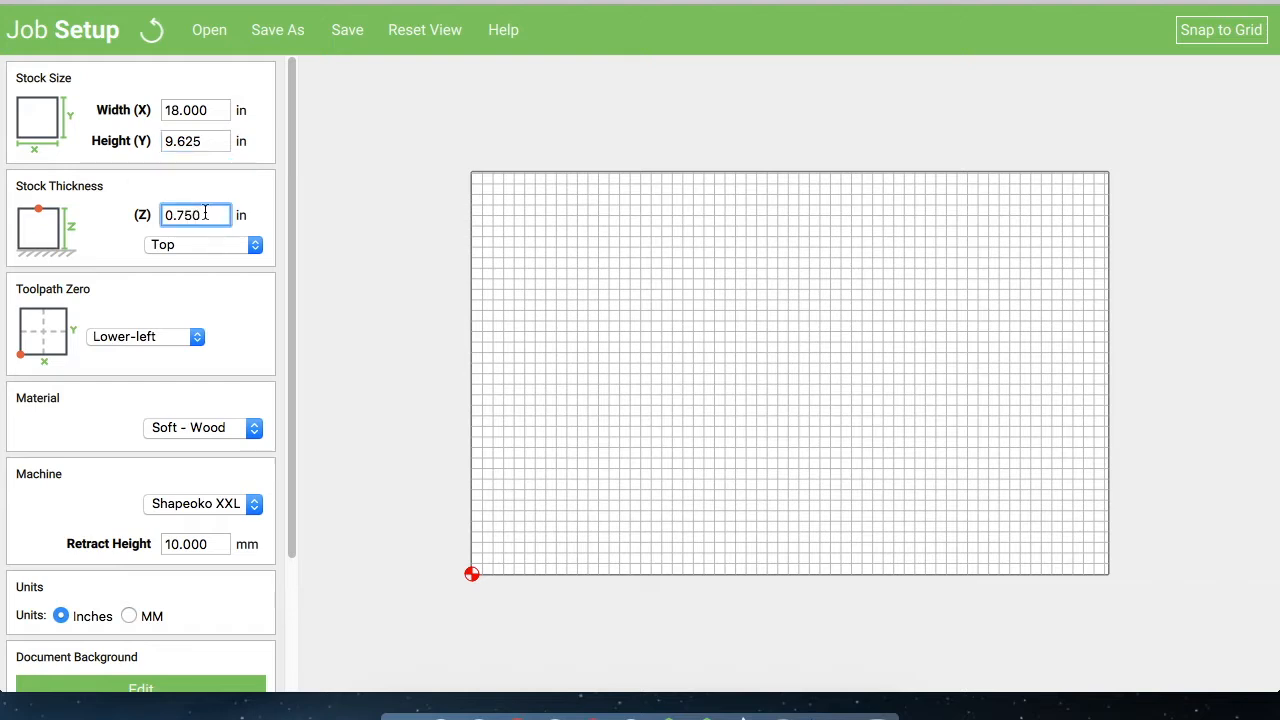
scroll(120, 220, down, 5)
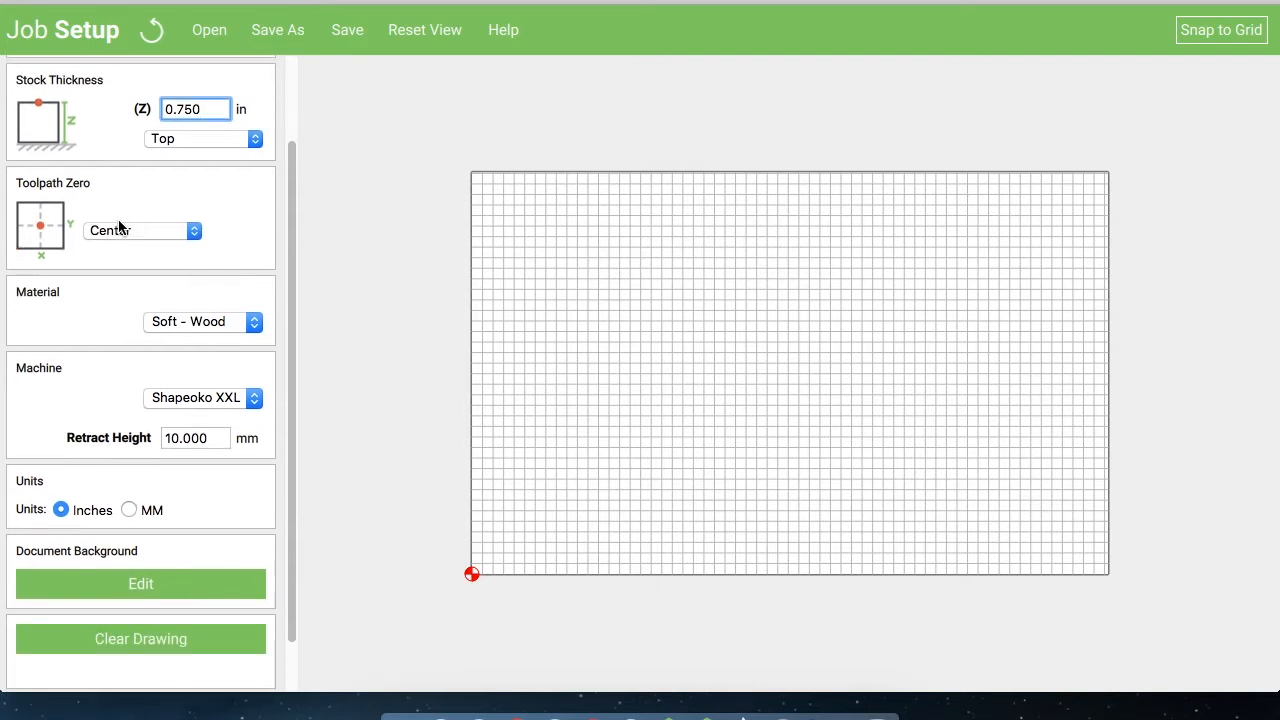
click(145, 230)
click(120, 174)
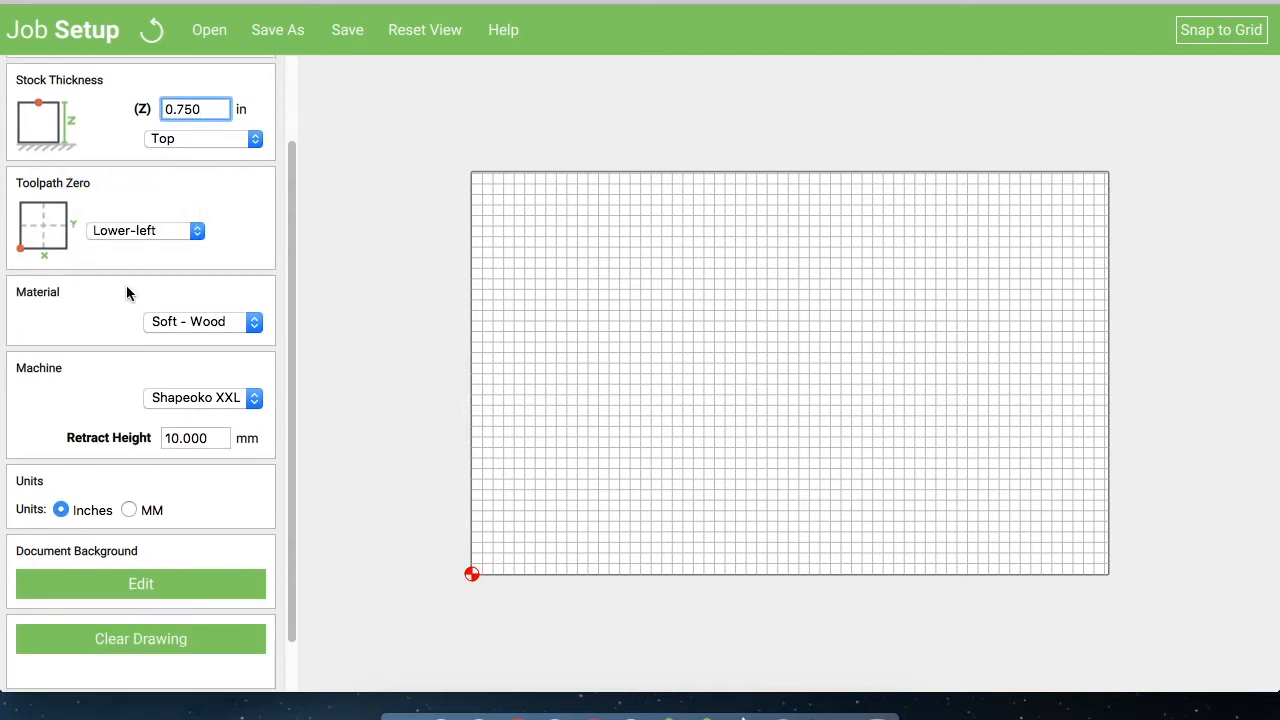
Set the document background's grid spacing to 0.500 in and accept the job setup.
click(141, 585)
click(223, 106)
key(BackSpace)
key(BackSpace)
key(BackSpace)
text(500)
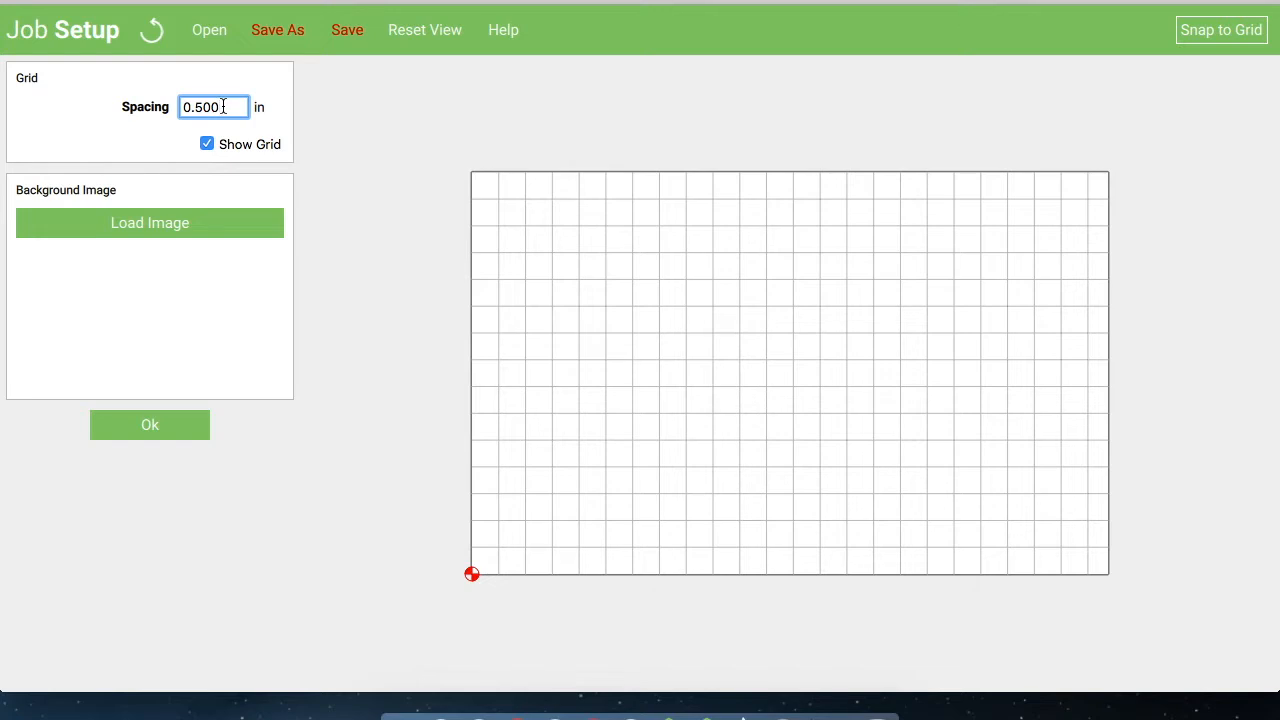
click(143, 425)
scroll(100, 610, down, 2)
click(84, 648)
Reopen the job setup and set the background grid spacing to 0.750 in.
scroll(671, 411, up, 2)
scroll(671, 411, down, 4)
middle_drag(671, 411, 520, 405)
scroll(520, 405, up, 1)
click(36, 86)
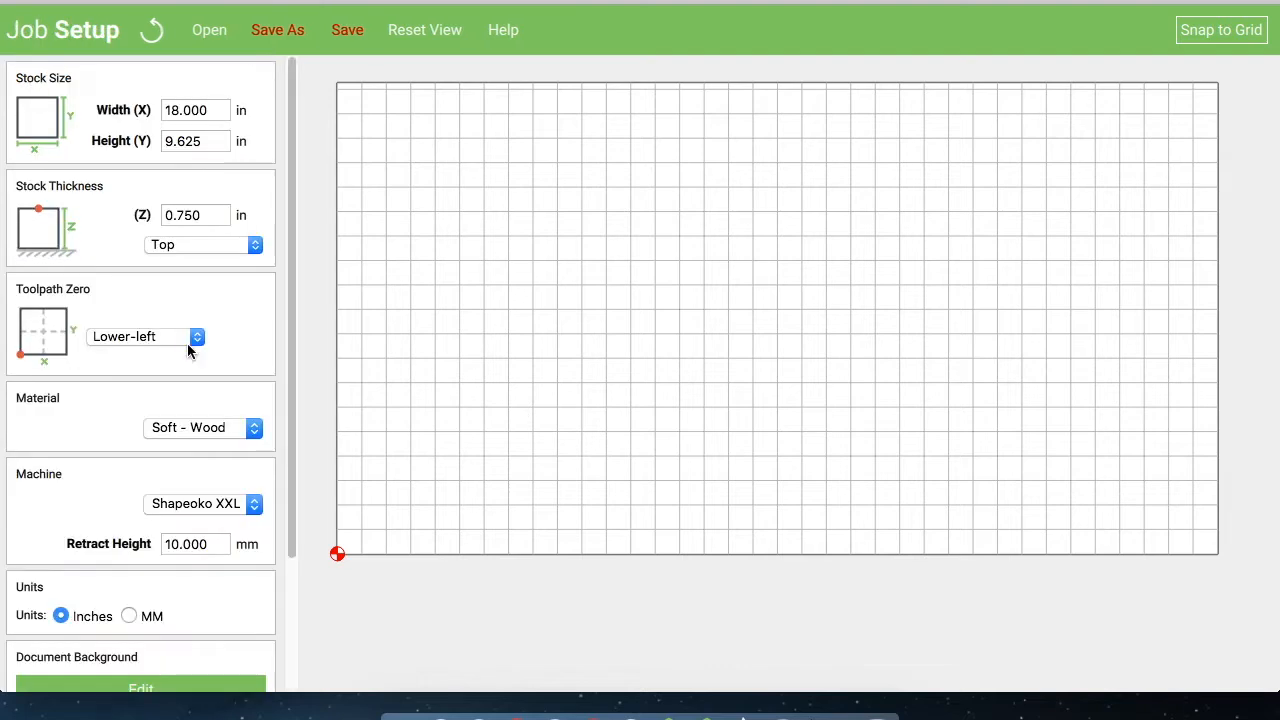
scroll(115, 500, down, 2)
click(135, 584)
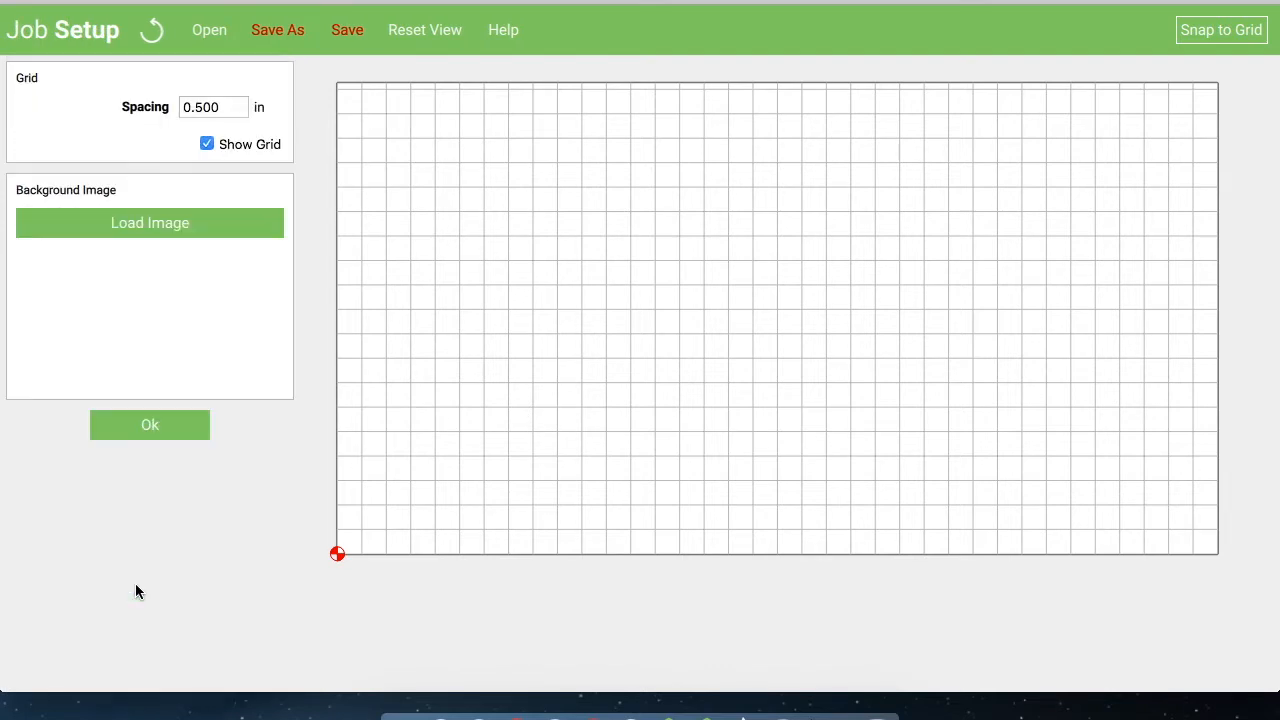
click(227, 106)
key(BackSpace)
key(BackSpace)
key(BackSpace)
text(75)
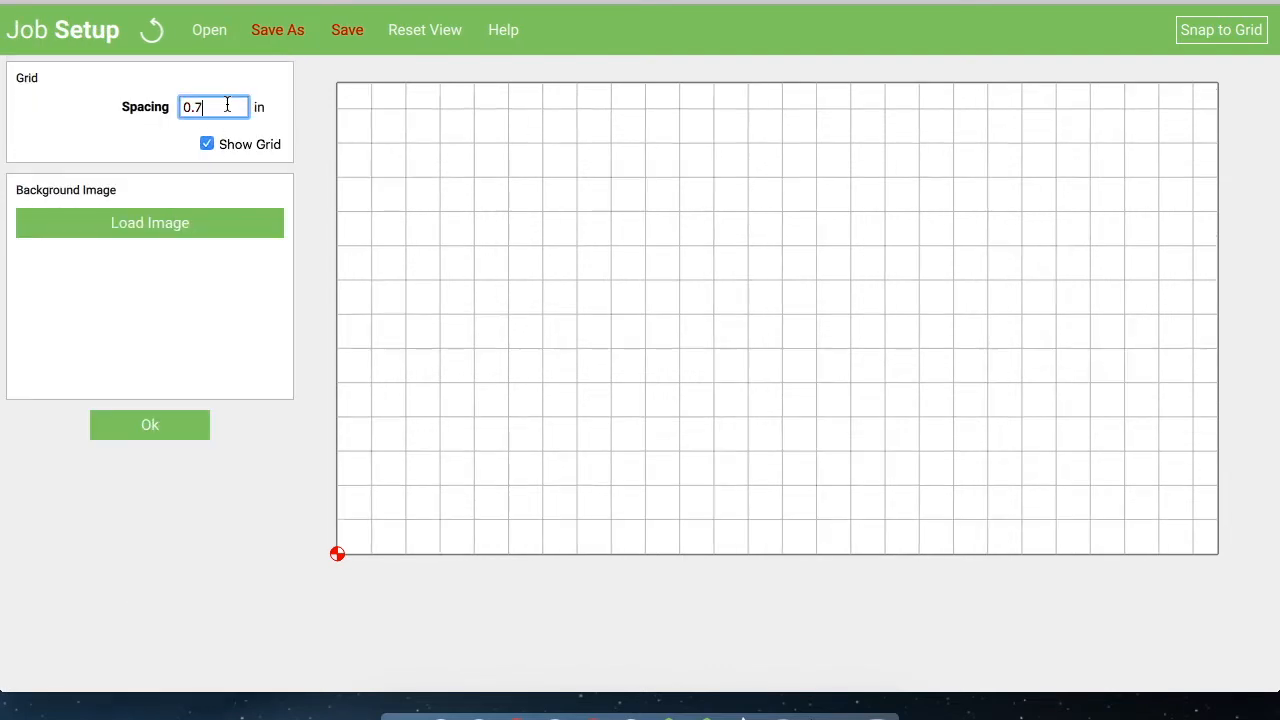
click(355, 521)
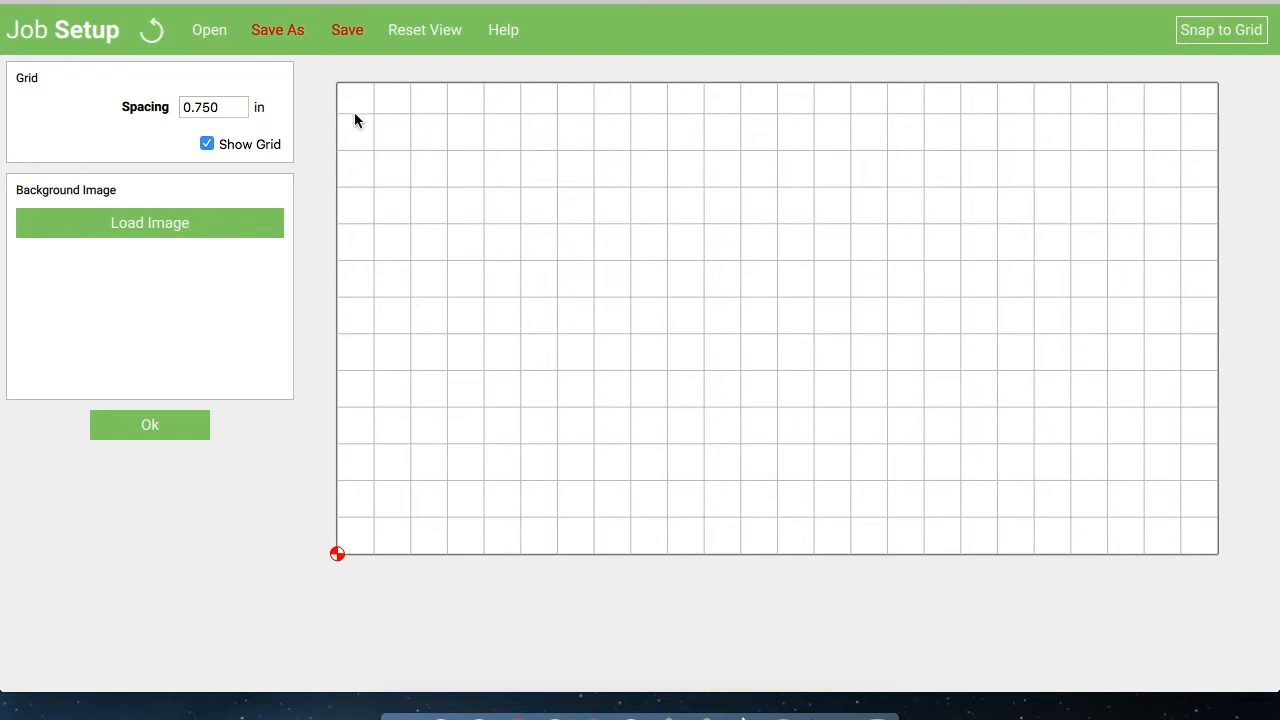
click(148, 425)
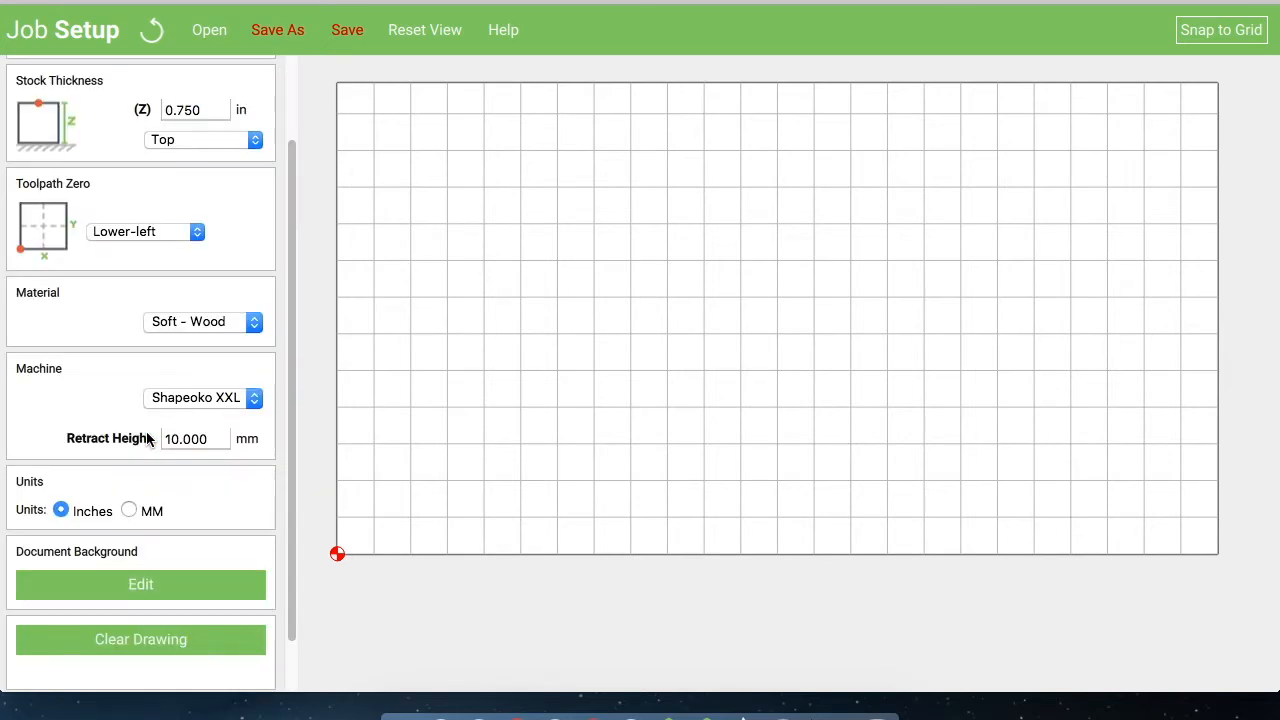
scroll(106, 394, down, 2)
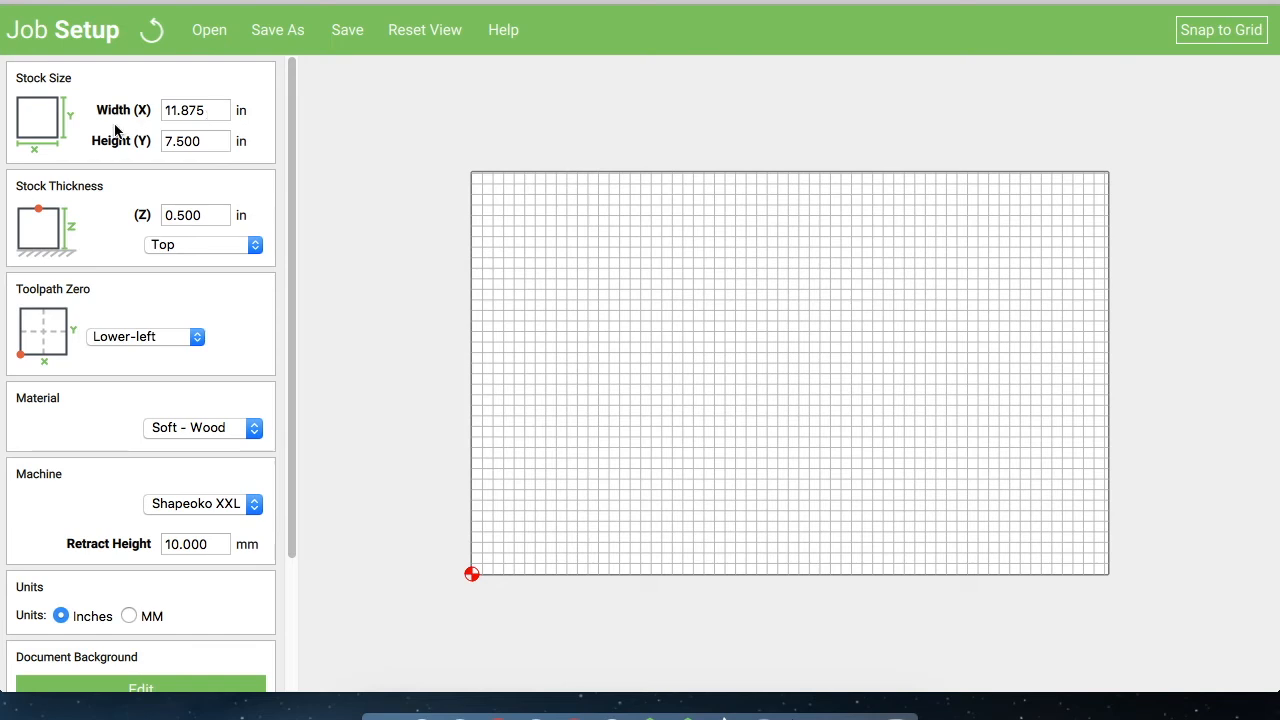
Enter a stock height of 7.500 in and a stock width of 11.875 in.
click(212, 140)
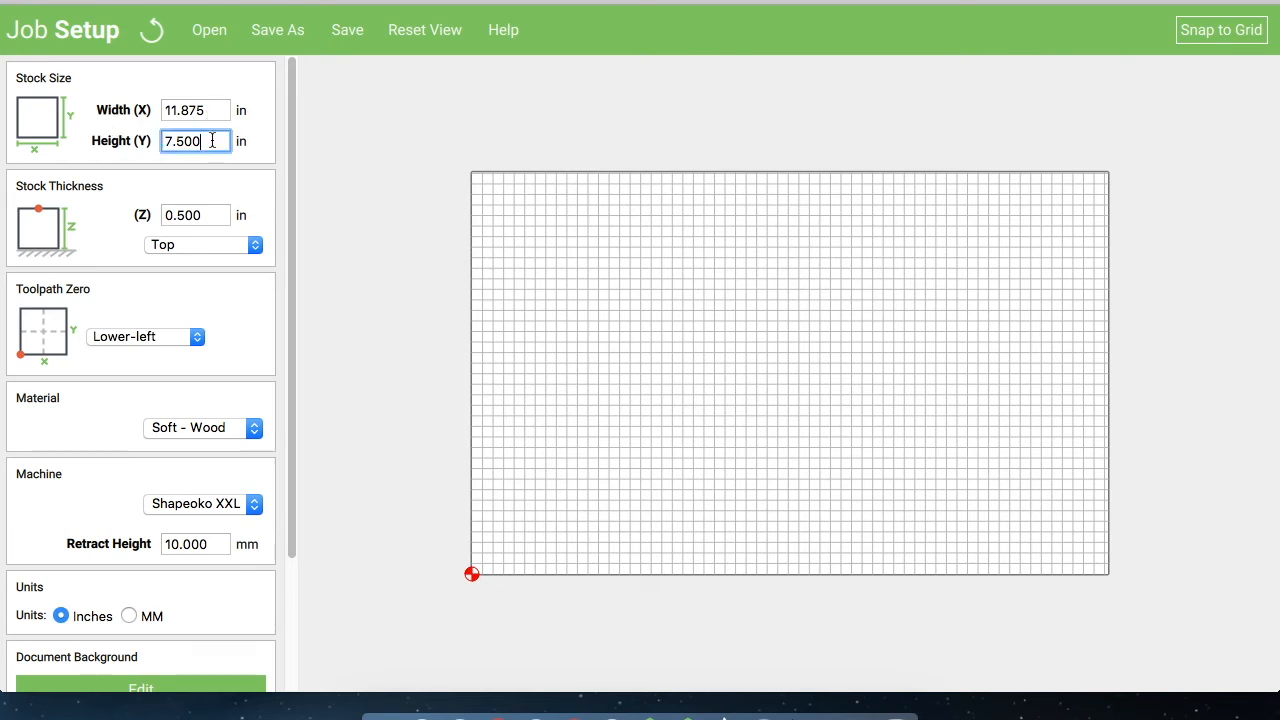
key(BackSpace)
key(BackSpace)
key(BackSpace)
key(BackSpace)
key(BackSpace)
text(7.500)
click(212, 111)
key(BackSpace)
key(BackSpace)
key(BackSpace)
key(BackSpace)
key(BackSpace)
key(BackSpace)
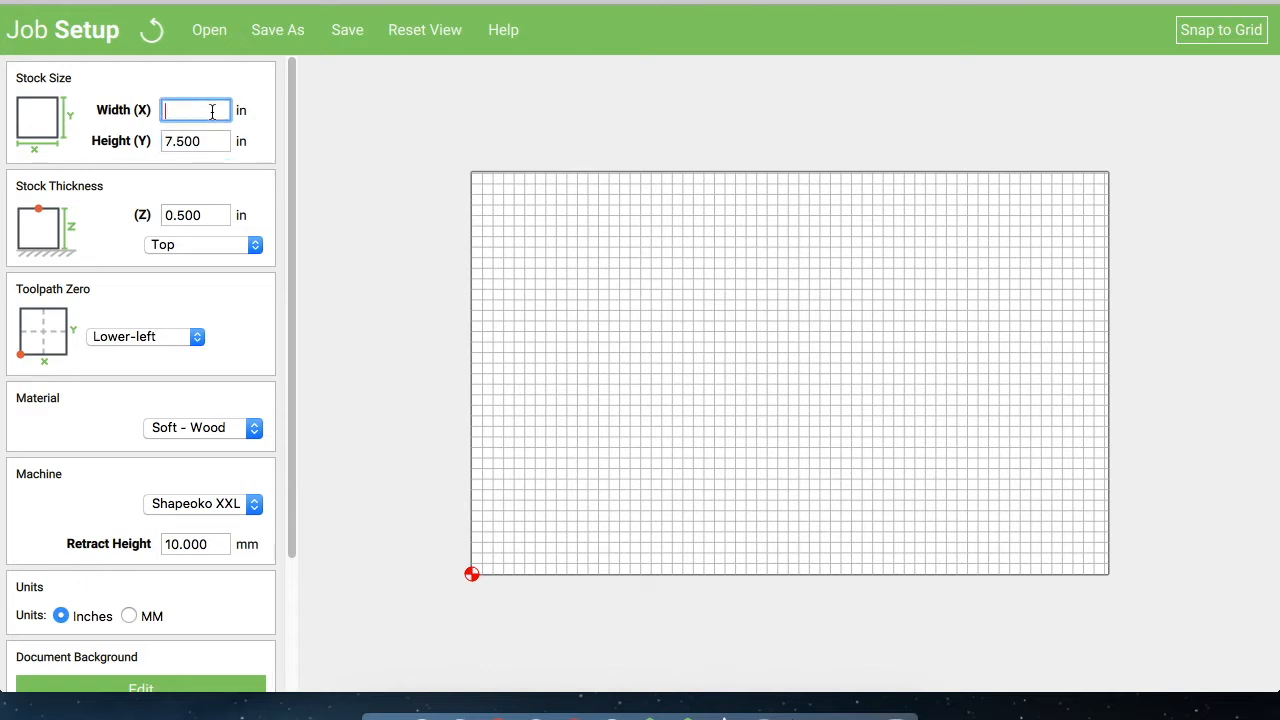
text(11.875)
Set the document background's grid spacing to 1.500 in and accept the job setup.
scroll(103, 280, down, 3)
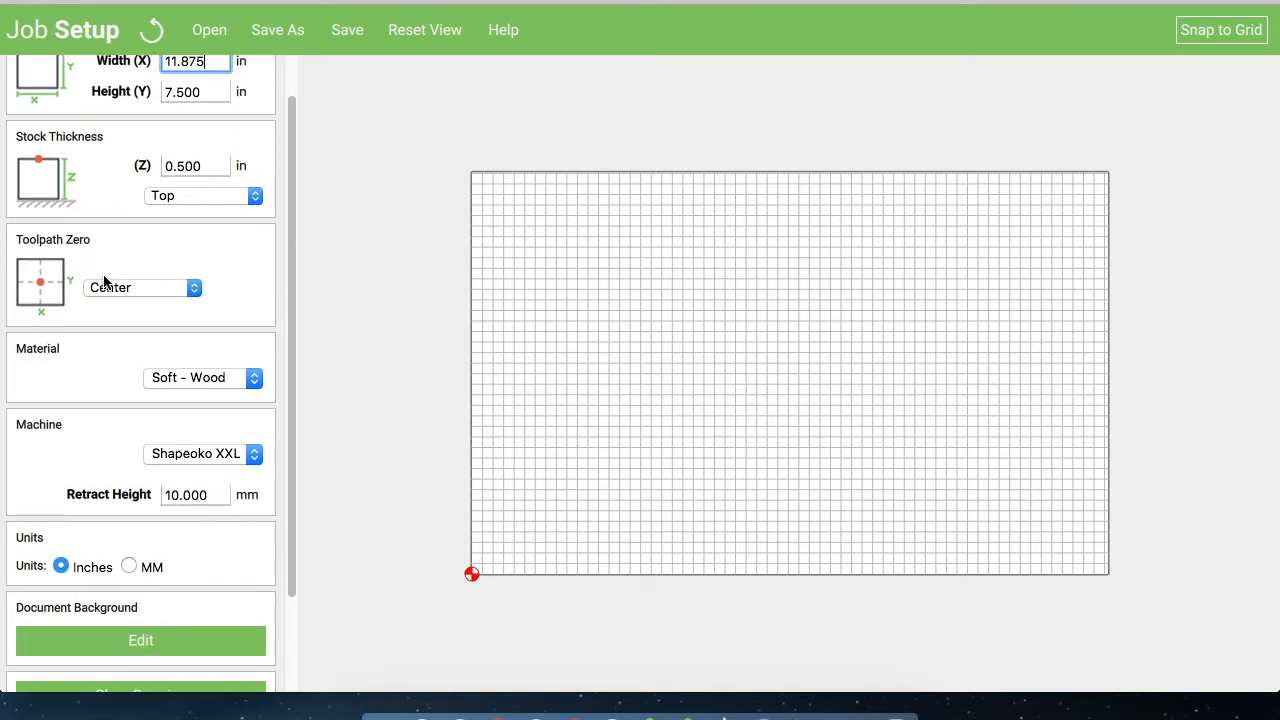
scroll(95, 548, down, 2)
click(101, 547)
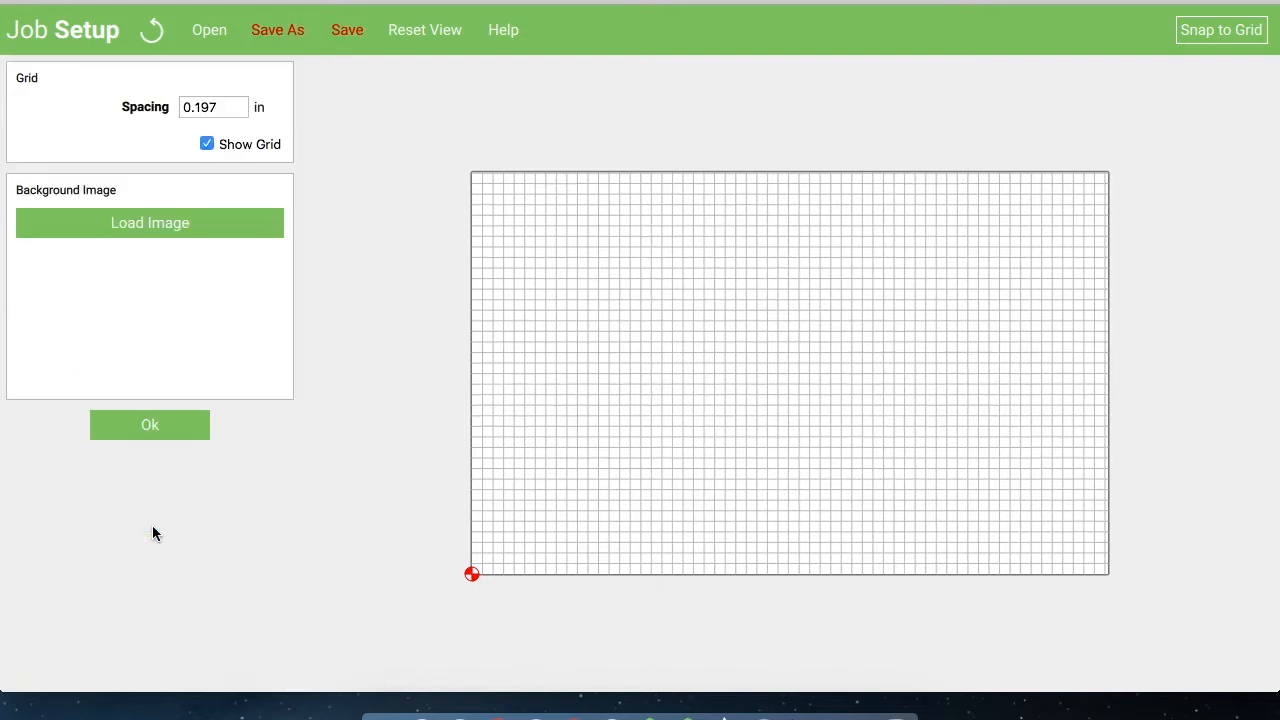
click(232, 107)
key(BackSpace)
key(BackSpace)
key(BackSpace)
key(BackSpace)
key(BackSpace)
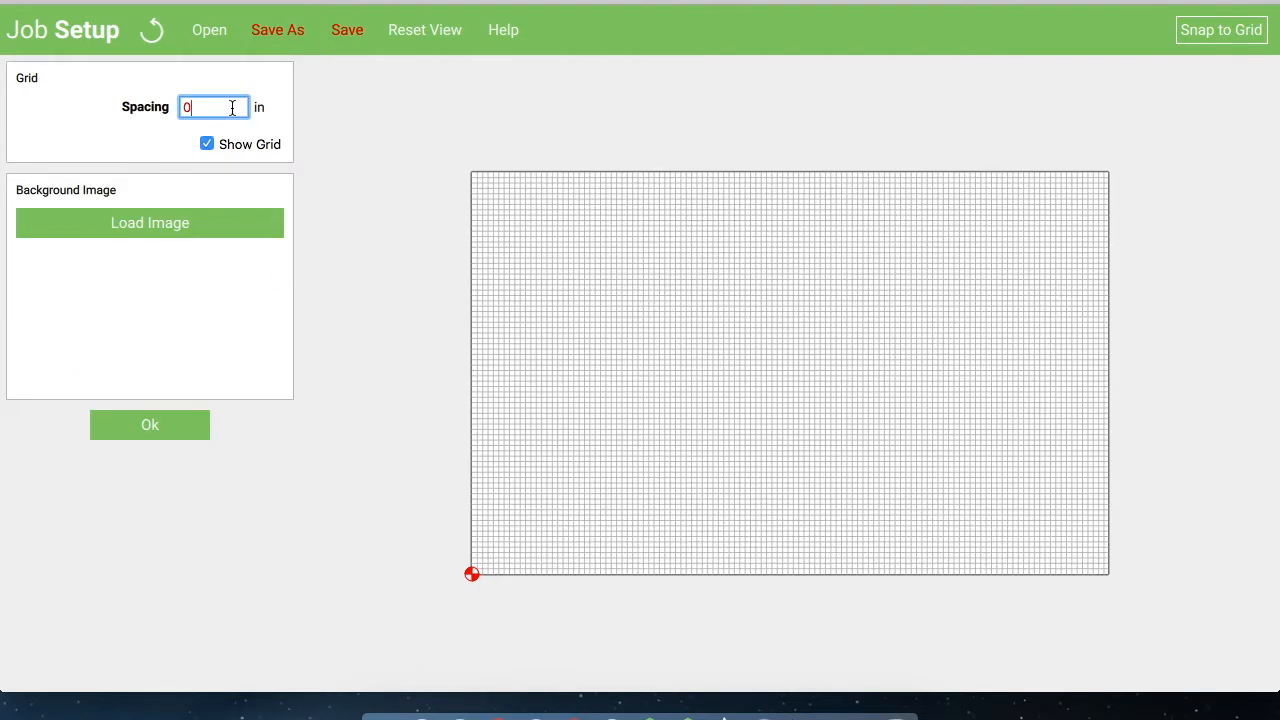
text(1.5)
key(Return)
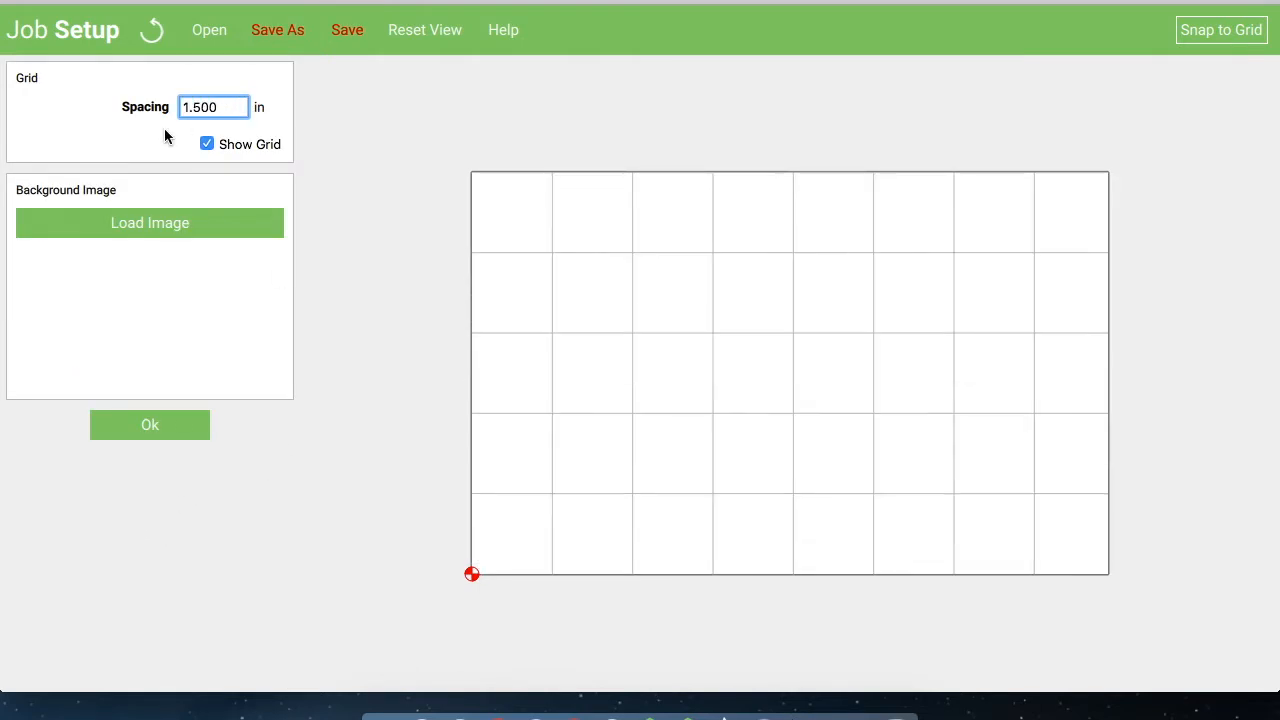
click(164, 128)
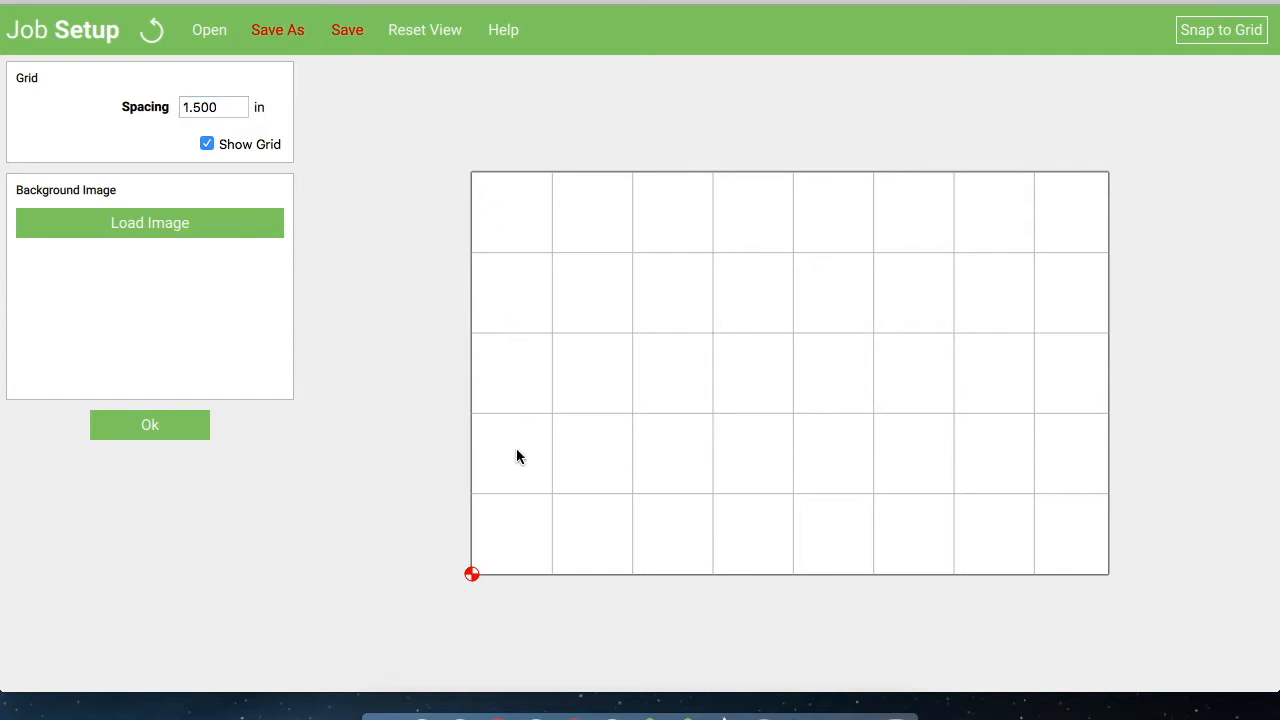
click(159, 425)
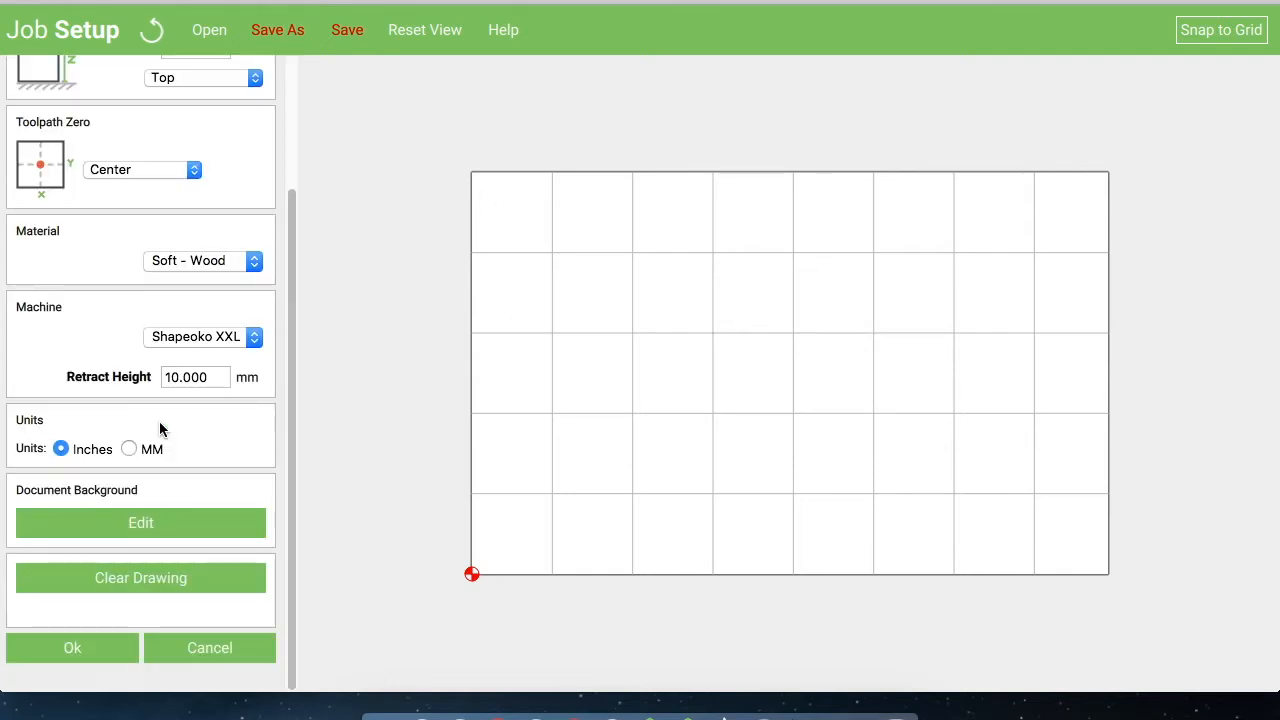
click(77, 648)
Import the file 1776BR.svg from the Desktop folder.
double_click(950, 145)
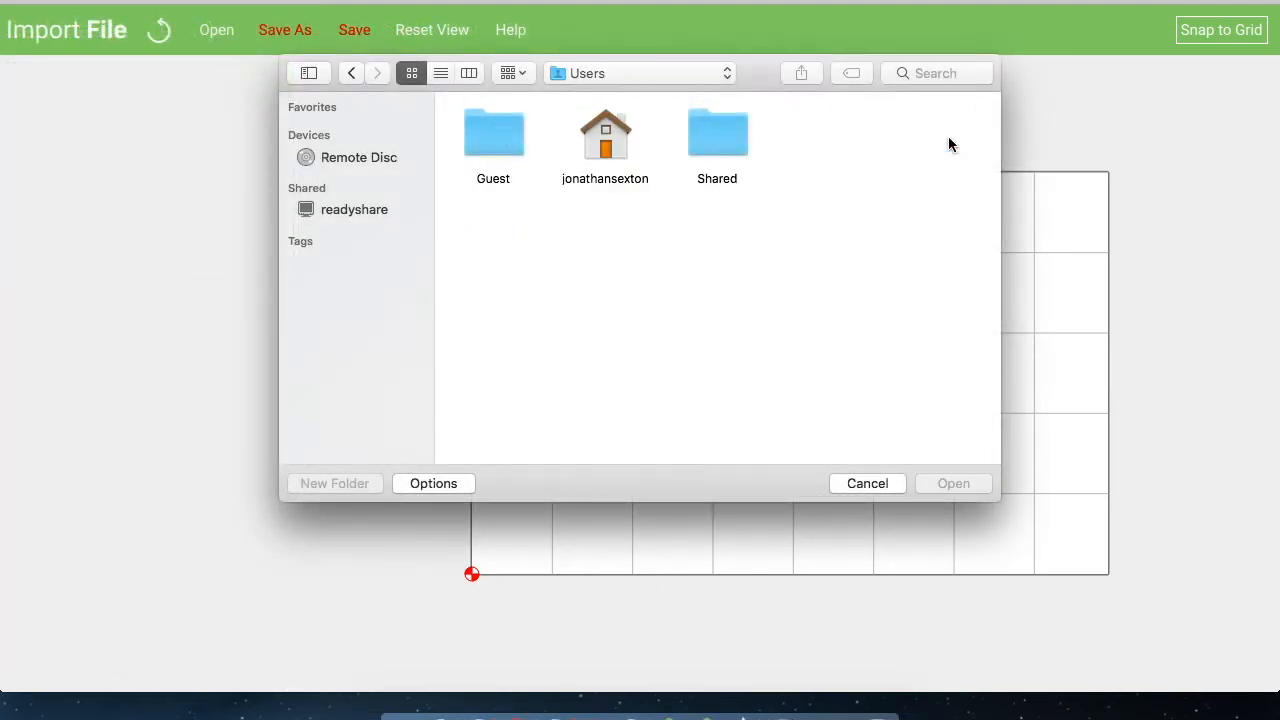
double_click(608, 148)
double_click(724, 146)
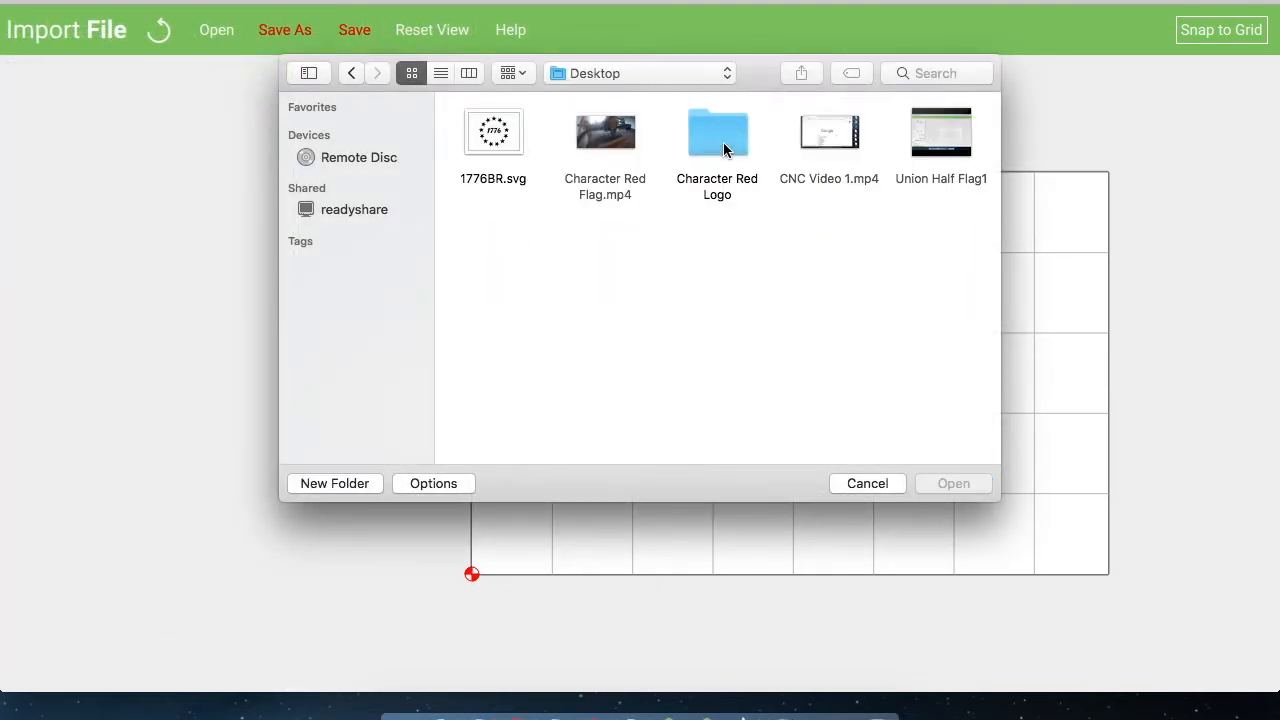
click(496, 135)
click(948, 484)
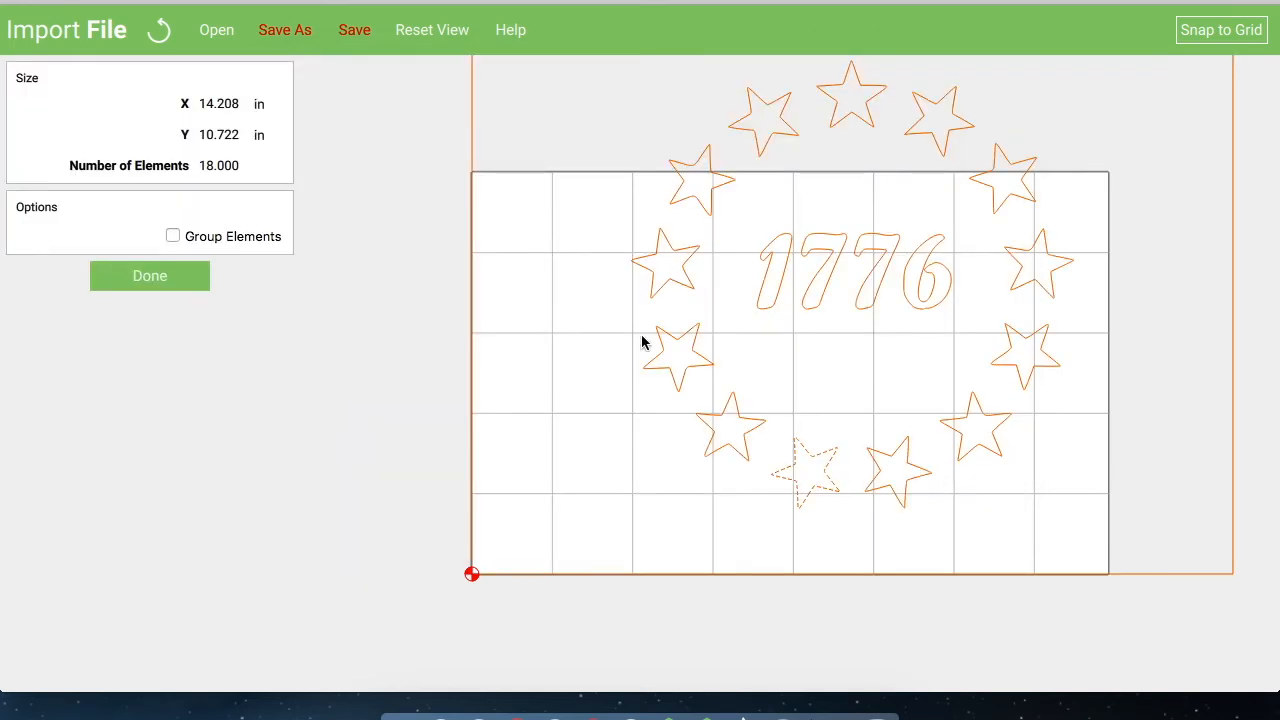
Move the imported artwork as a group onto the stock, then ungroup it and remove its outer rectangular frame.
click(173, 236)
drag(670, 277, 594, 343)
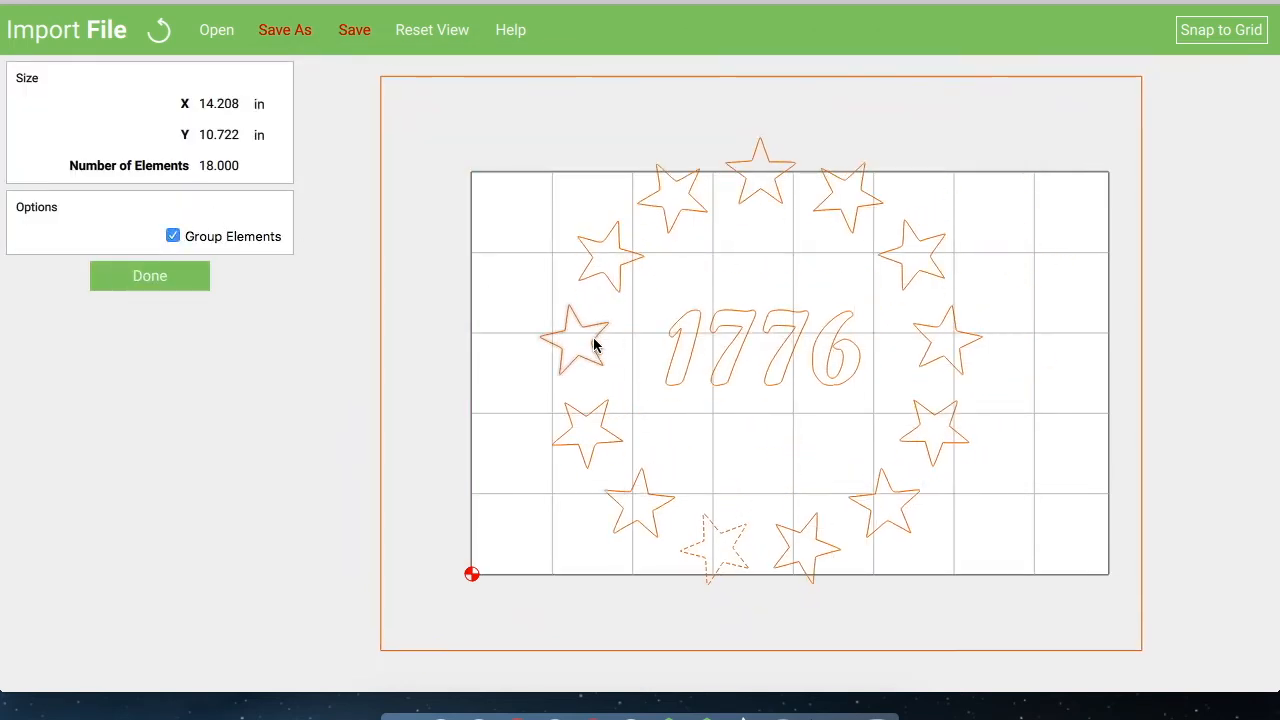
click(192, 245)
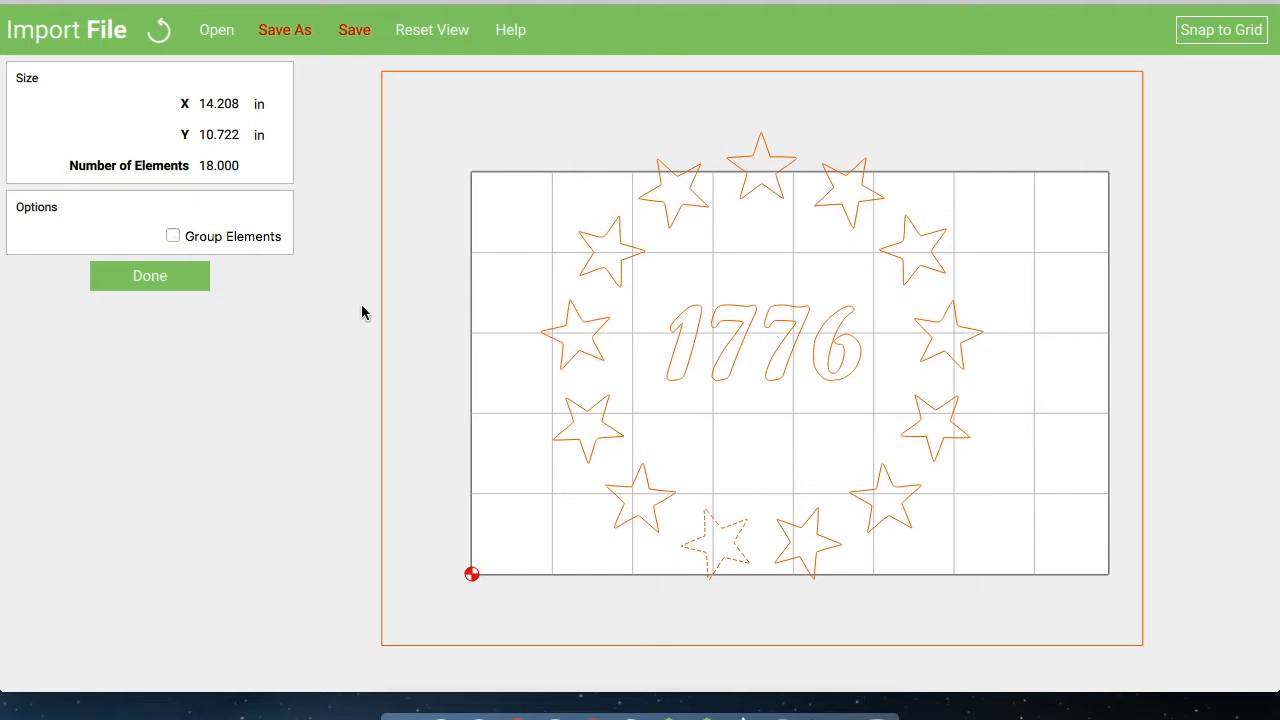
click(380, 314)
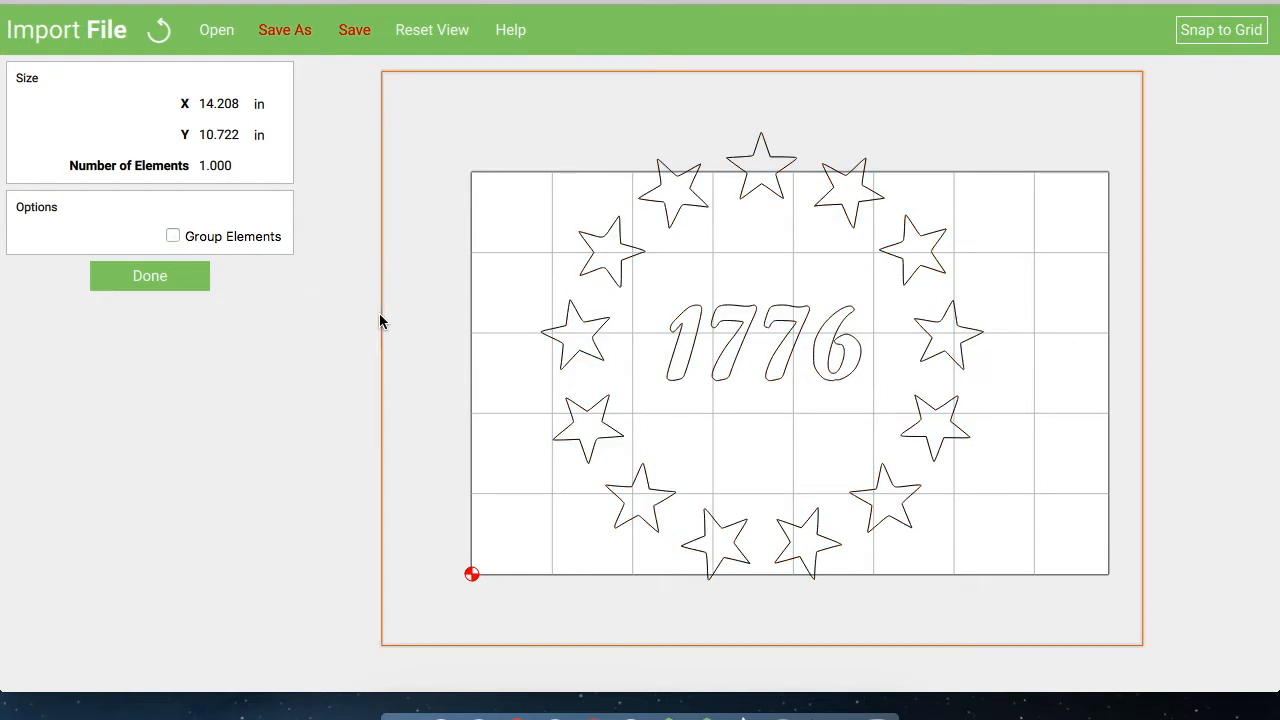
click(379, 313)
Group all the stars together with the 1776 lettering and finish the import.
drag(525, 118, 984, 584)
click(174, 237)
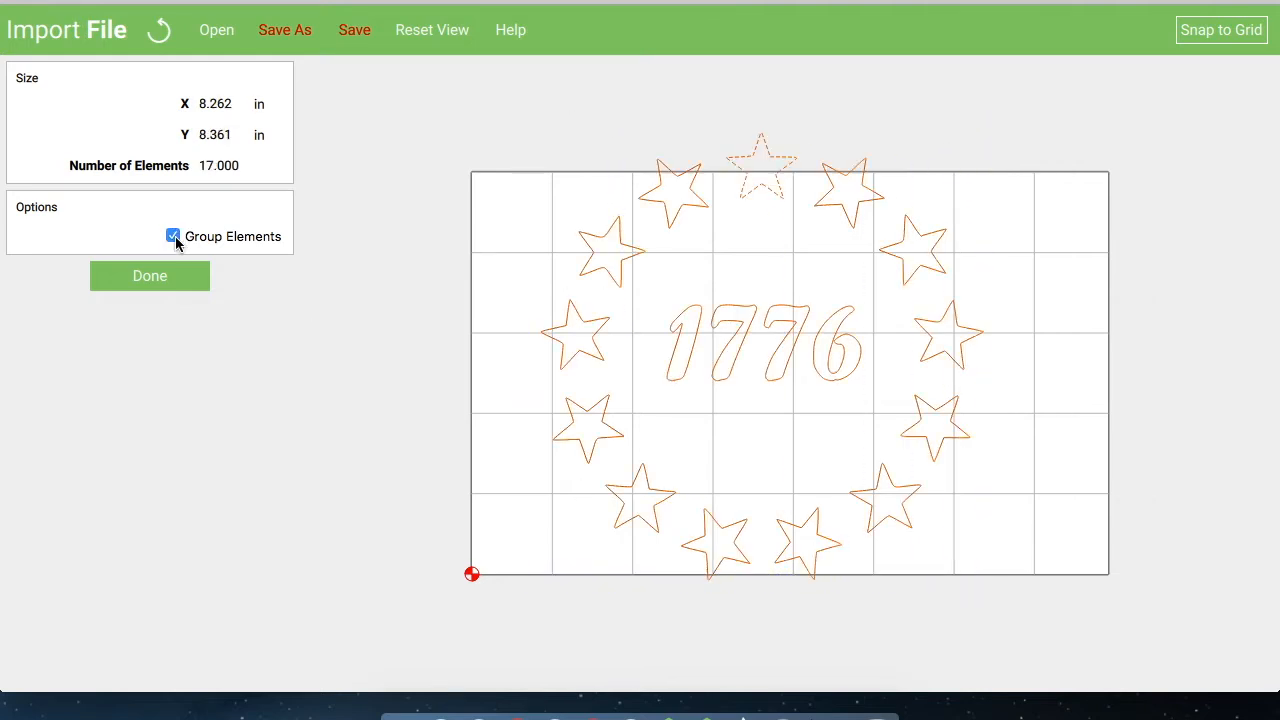
click(160, 280)
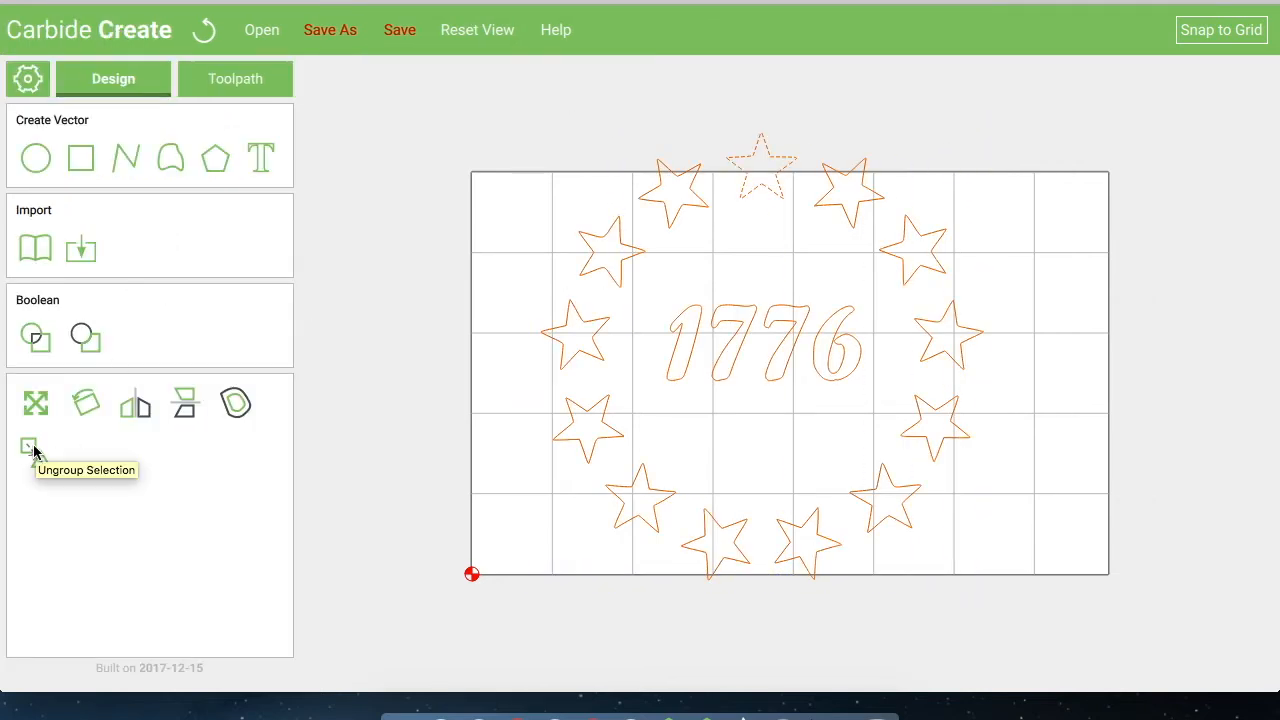
Try a new width of 5.00 in and a new height of 5.0 in for scaling the grouped artwork.
click(32, 403)
click(225, 194)
key(BackSpace)
key(BackSpace)
key(BackSpace)
key(BackSpace)
key(BackSpace)
text(5)
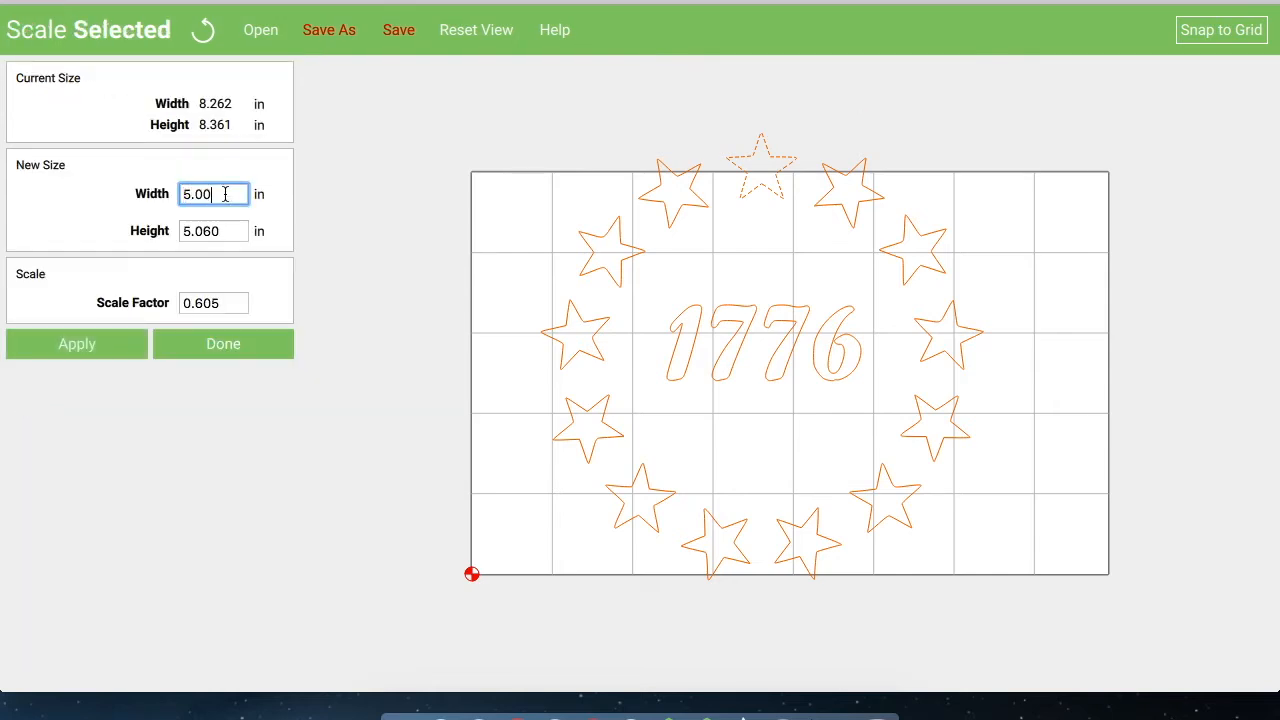
double_click(234, 230)
text(5.0)
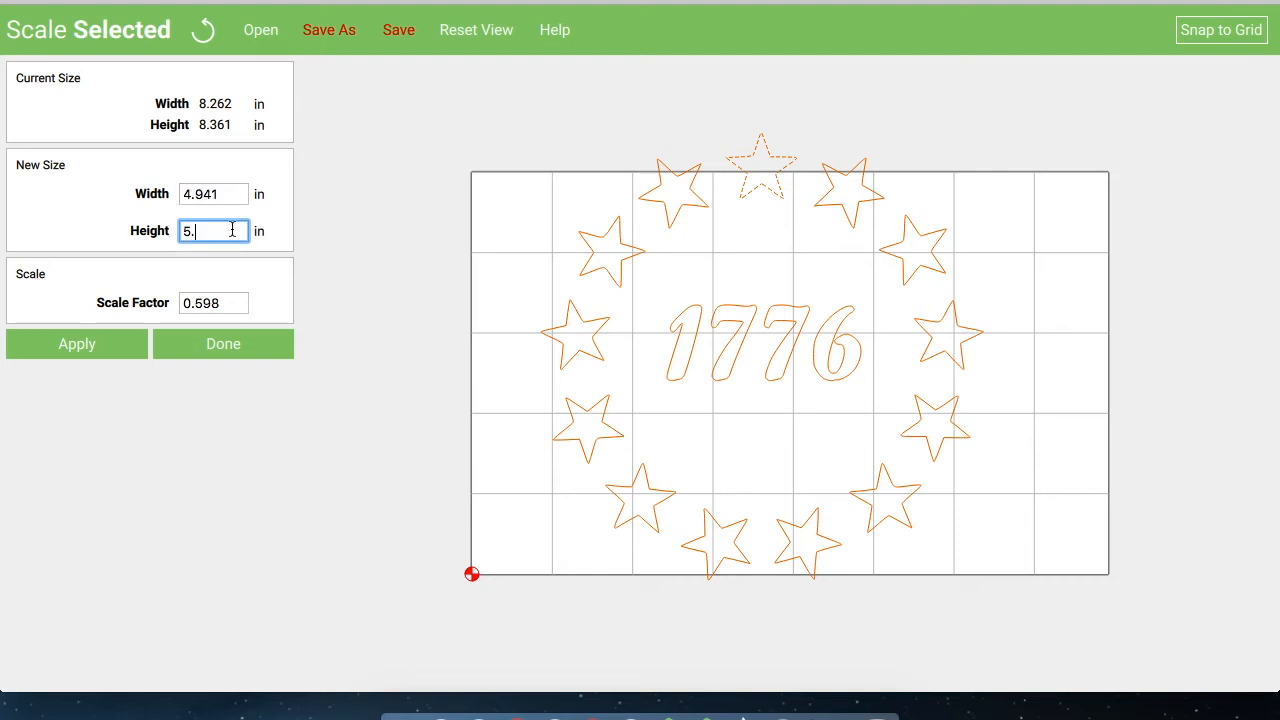
Scale the grouped stars and 1776 lettering to a width of 5.00 in.
click(226, 191)
key(BackSpace)
key(BackSpace)
key(BackSpace)
key(BackSpace)
key(BackSpace)
text(5.00)
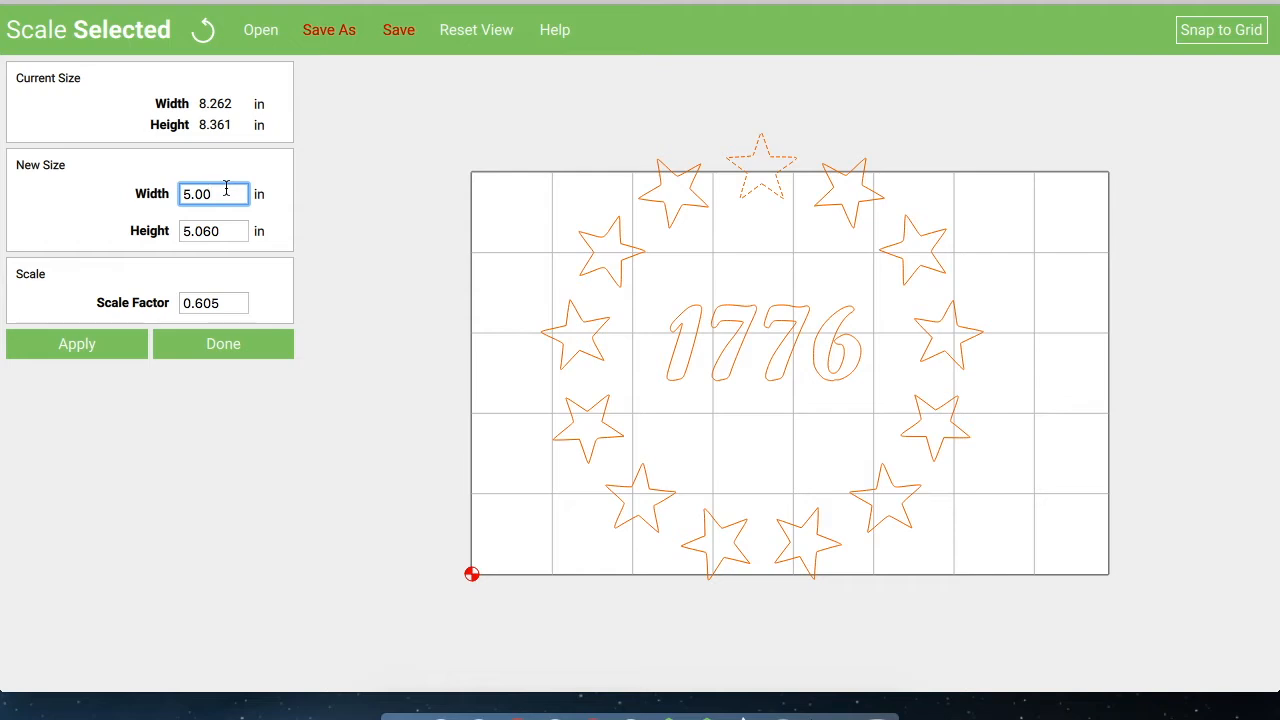
click(87, 344)
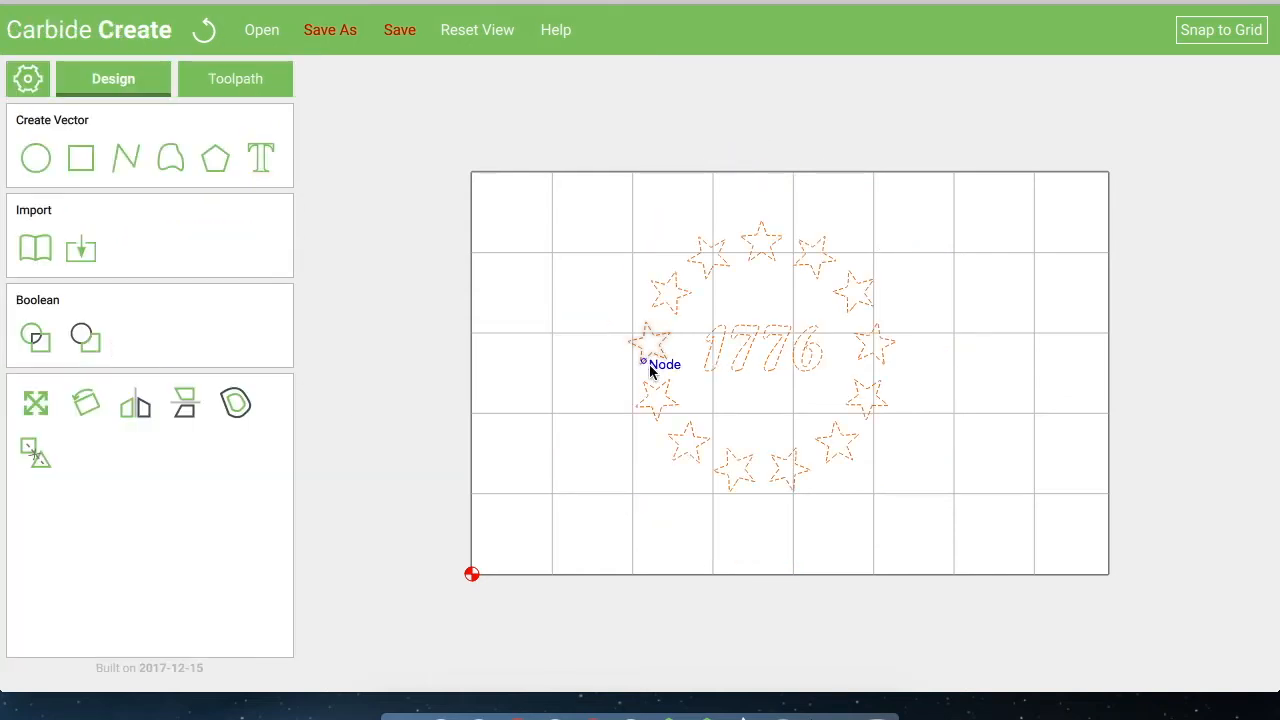
Move the artwork to about the centre of the stock and scale it to a width of 5.500 in.
drag(715, 357, 740, 366)
click(38, 405)
click(238, 198)
text(4)
key(BackSpace)
text(5.500)
click(95, 342)
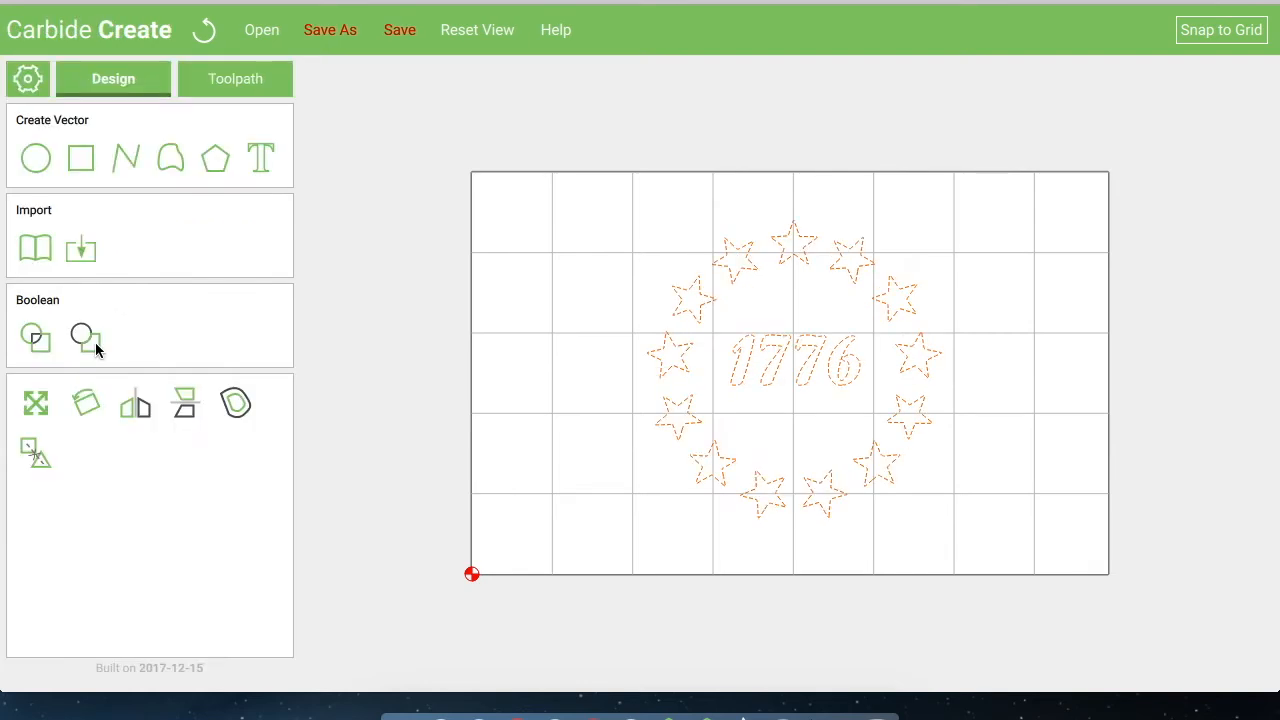
Scale the centred artwork to a width of 5.650 in.
click(36, 403)
click(230, 195)
key(BackSpace)
key(BackSpace)
key(BackSpace)
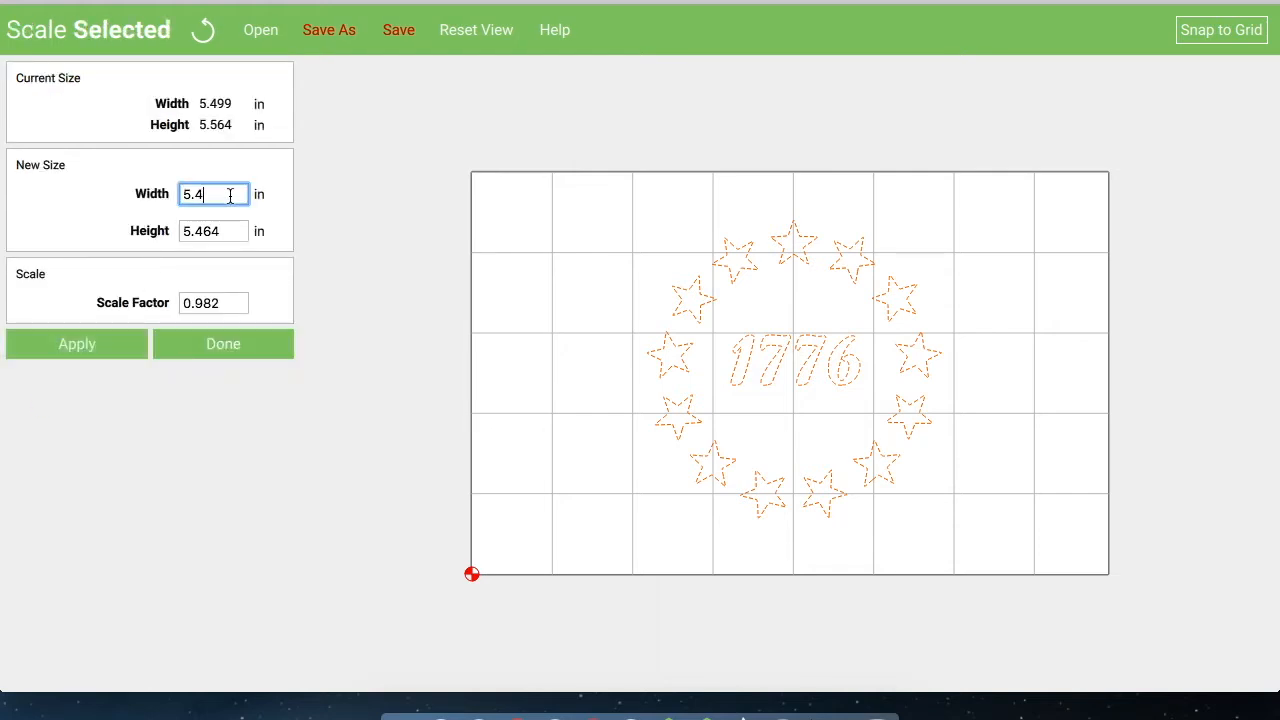
text(650)
click(77, 343)
Scale the centred star circle and 1776 artwork to a width of 6.00 in, keeping its proportions.
click(36, 403)
click(223, 195)
key(BackSpace)
key(BackSpace)
key(BackSpace)
key(BackSpace)
key(BackSpace)
text(6.000)
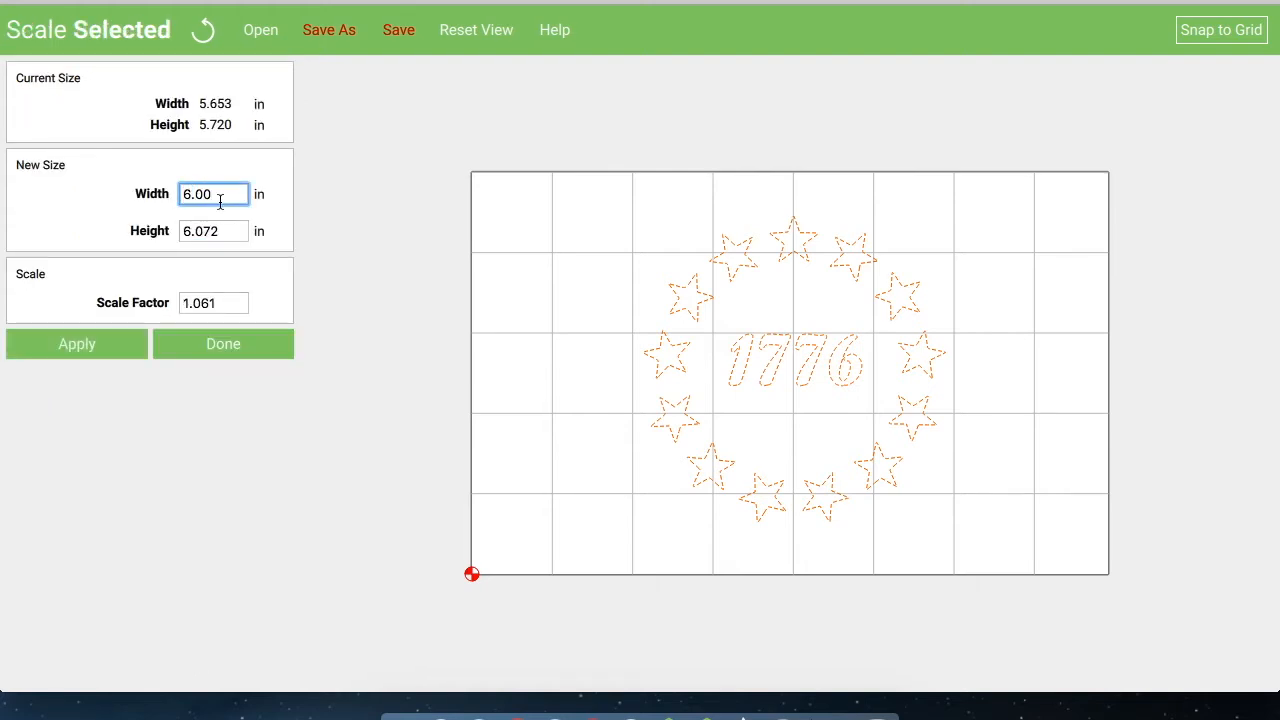
click(86, 336)
click(551, 379)
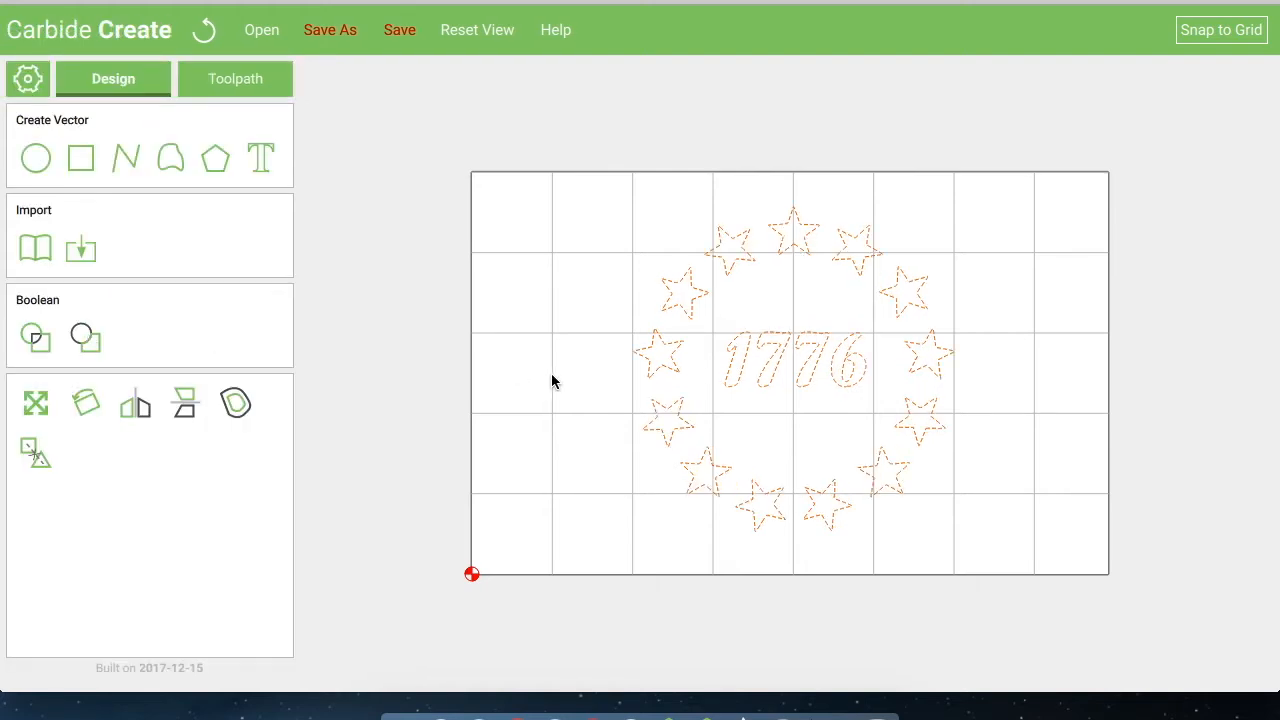
Create a V-carve toolpath from the ring of stars only, excluding the four 1776 digits from the selection.
scroll(551, 369, up, 3)
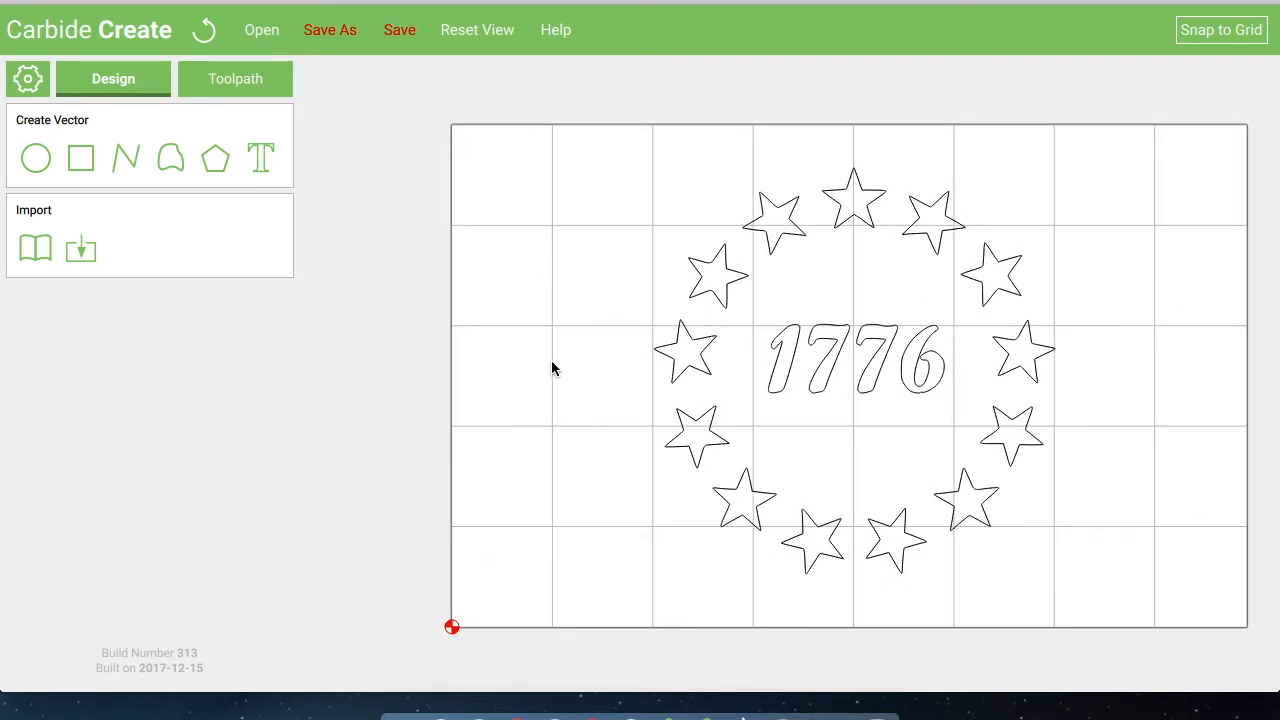
drag(742, 182, 738, 192)
click(749, 266)
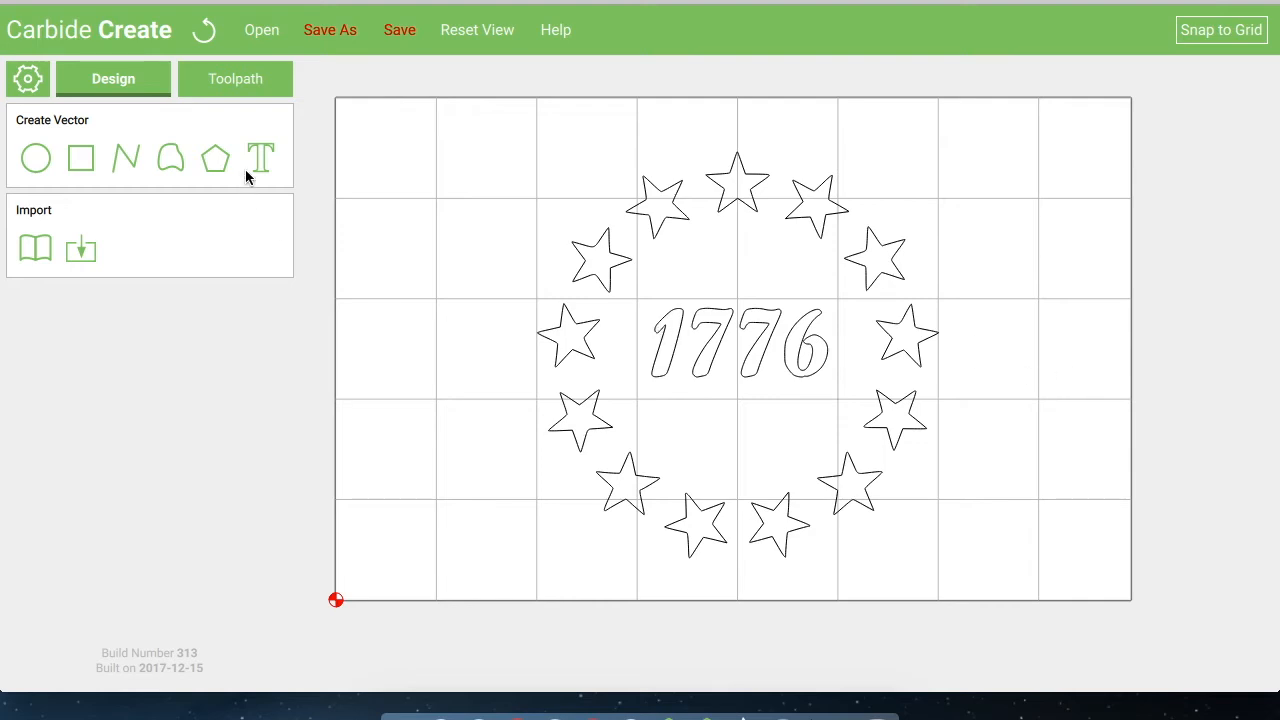
click(249, 83)
drag(463, 126, 940, 556)
shift+click(658, 369)
shift+click(698, 370)
shift+click(746, 374)
shift+click(790, 371)
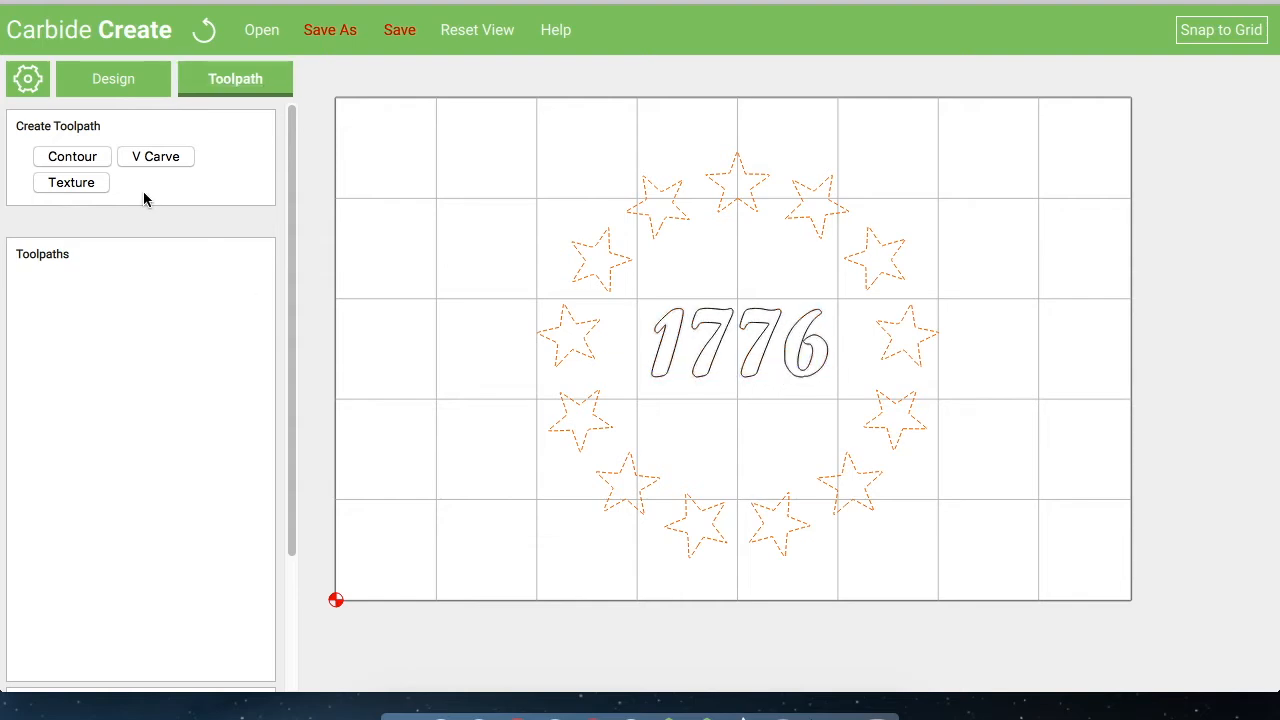
click(150, 158)
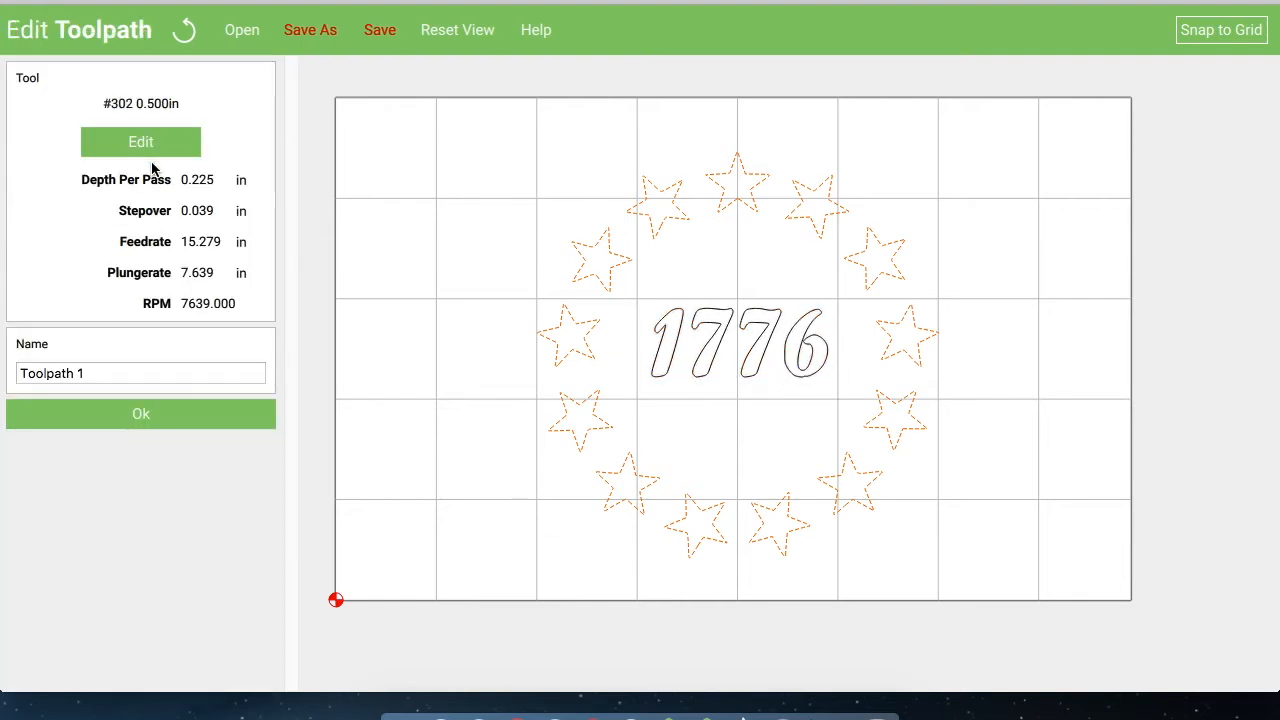
Name the stars' V-carve toolpath "Stars" and save it to the toolpath list.
click(102, 375)
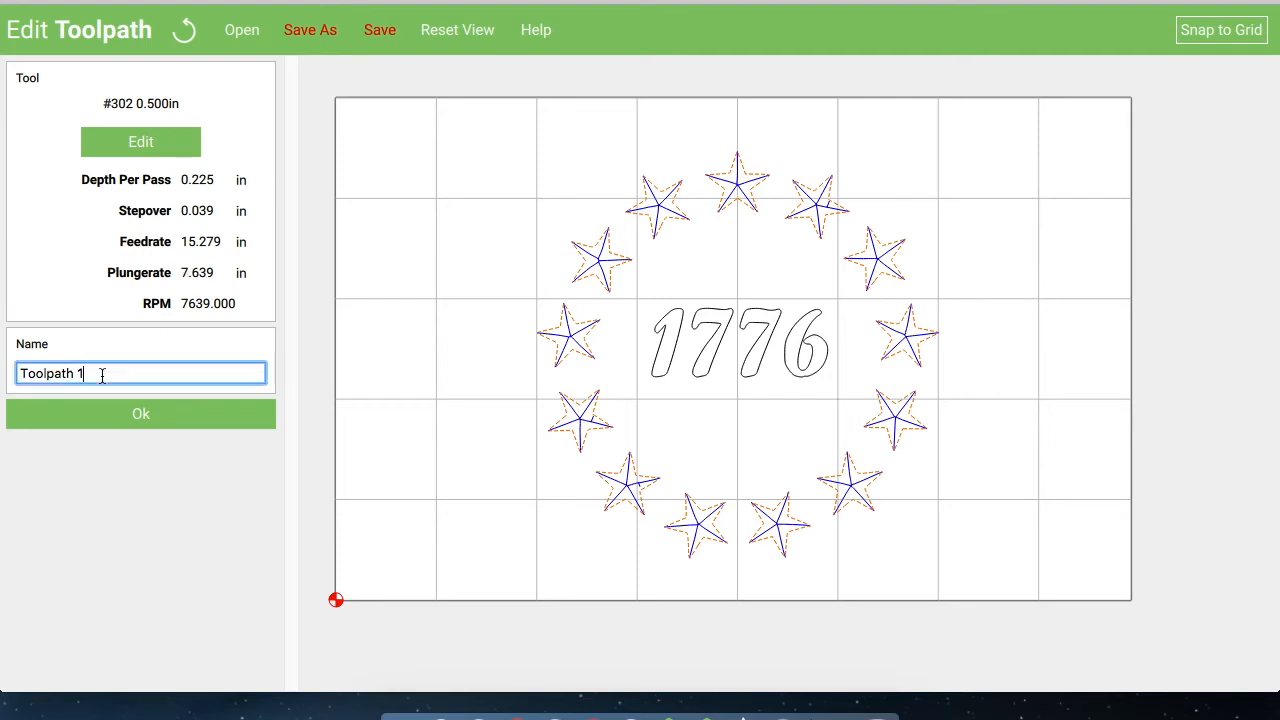
key(BackSpace)
key(BackSpace)
key(BackSpace)
key(BackSpace)
key(BackSpace)
key(BackSpace)
key(BackSpace)
text(Stars)
click(134, 414)
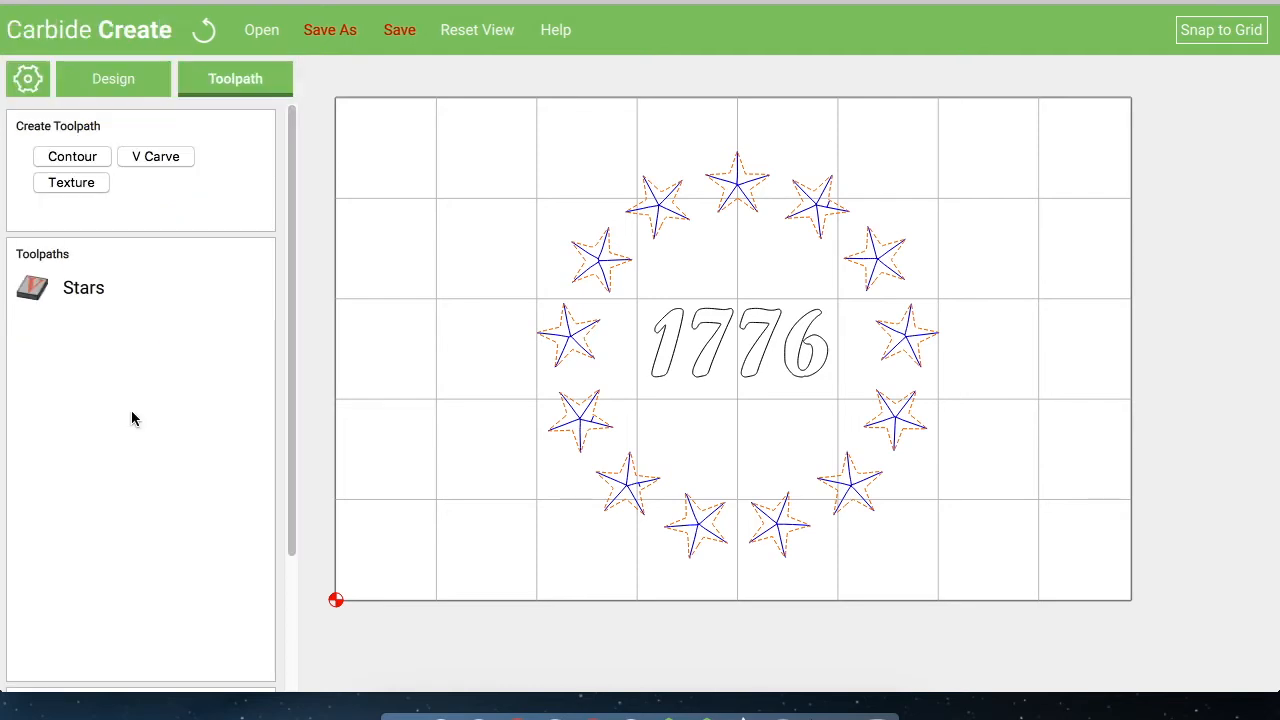
Create a contour toolpath on the four 1776 digits with no offset and a maximum depth of 0.010 in.
click(474, 451)
click(663, 363)
shift+click(706, 368)
shift+click(762, 360)
shift+click(789, 366)
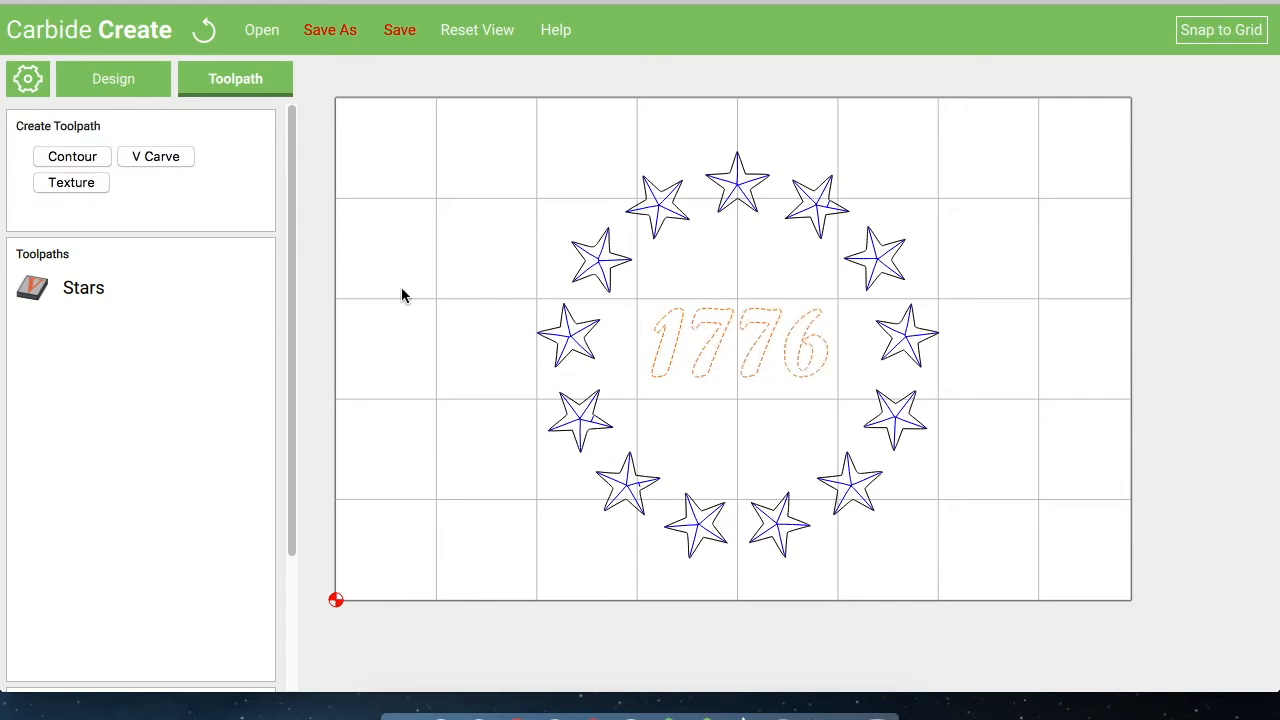
click(72, 157)
click(40, 614)
double_click(208, 446)
text(0)
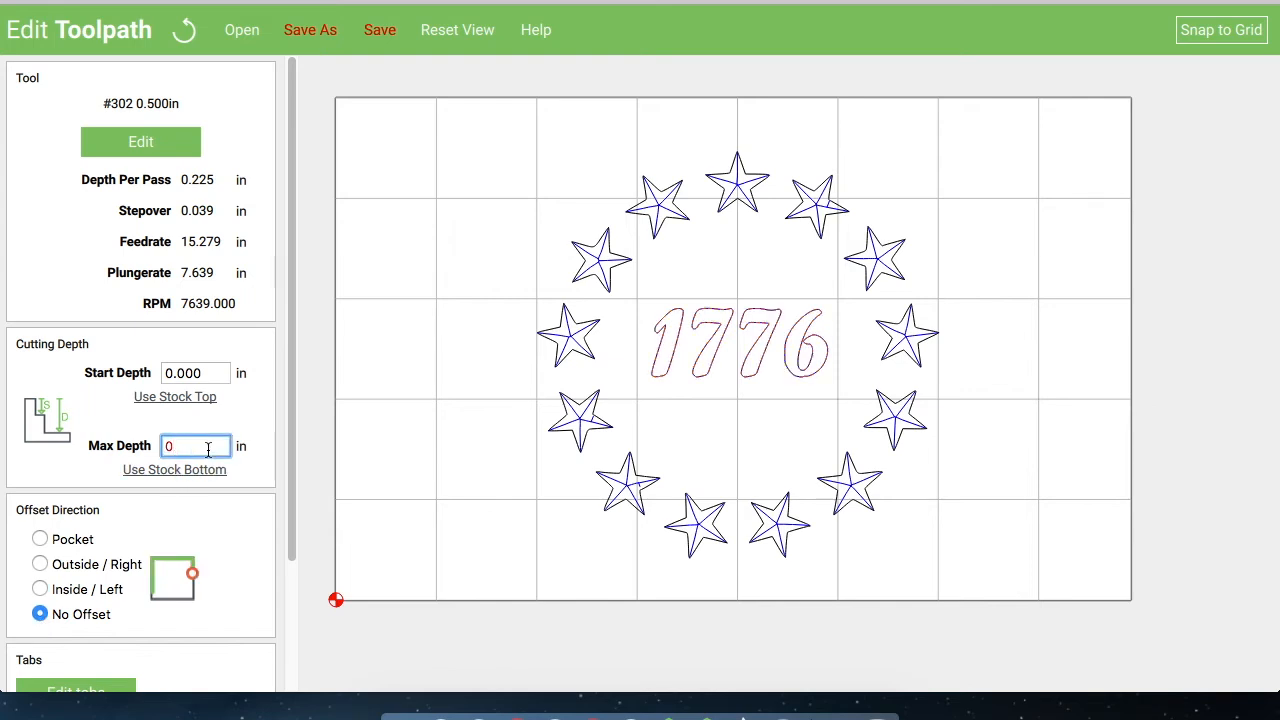
text(.010)
scroll(115, 411, down, 3)
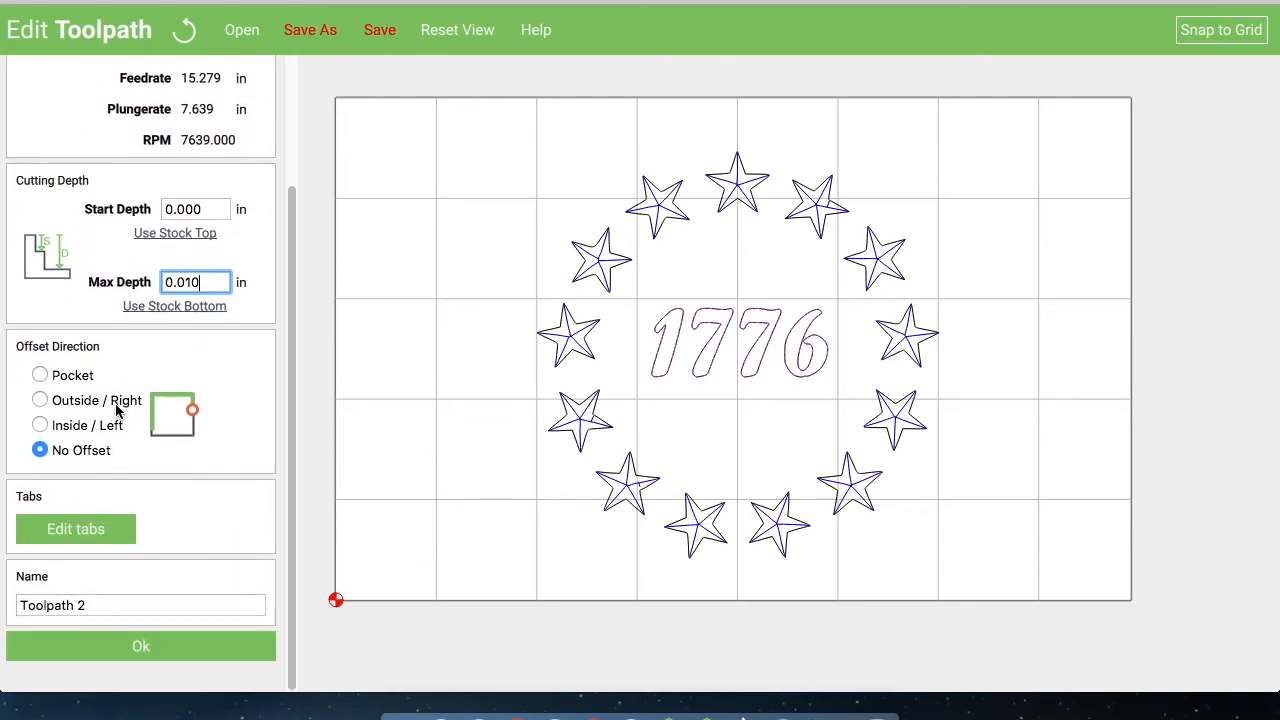
Name the digits' contour toolpath "1776 Contour" and save it to the toolpath list.
click(107, 606)
key(BackSpace)
key(BackSpace)
key(BackSpace)
key(BackSpace)
key(BackSpace)
key(BackSpace)
key(BackSpace)
key(BackSpace)
key(BackSpace)
key(BackSpace)
text(1776 Coin)
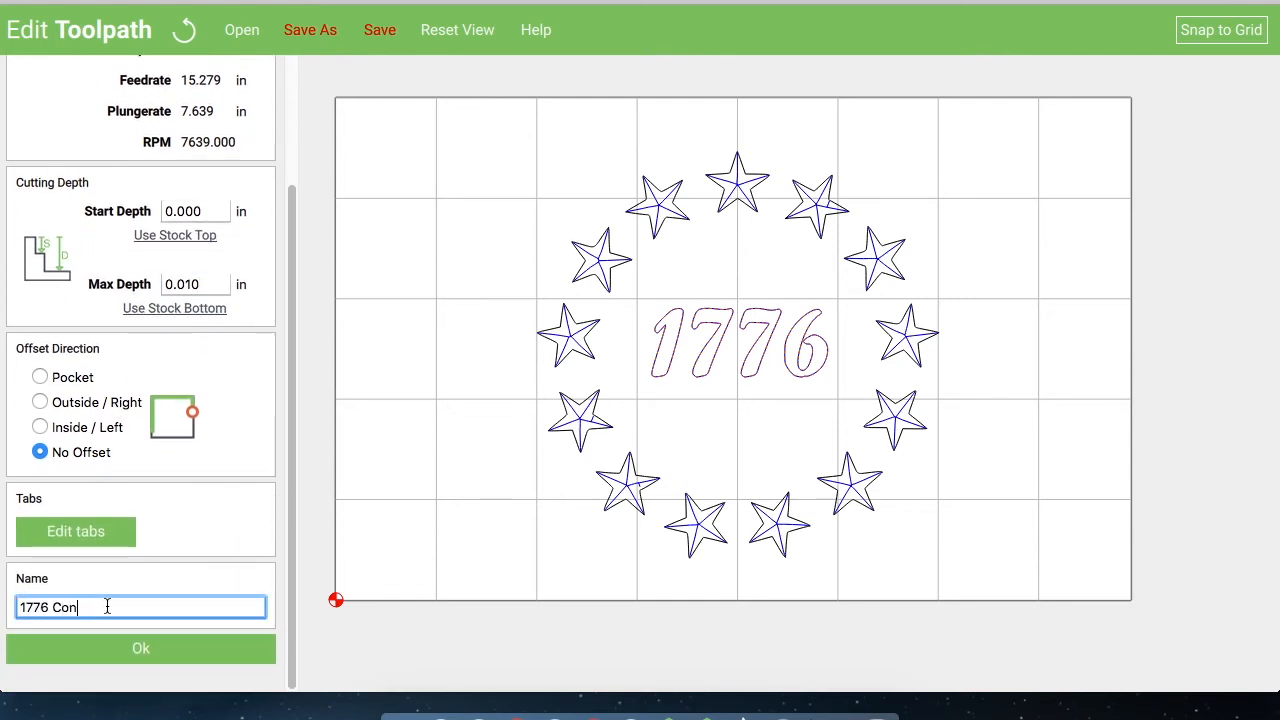
scroll(107, 607, up, 3)
scroll(107, 607, down, 2)
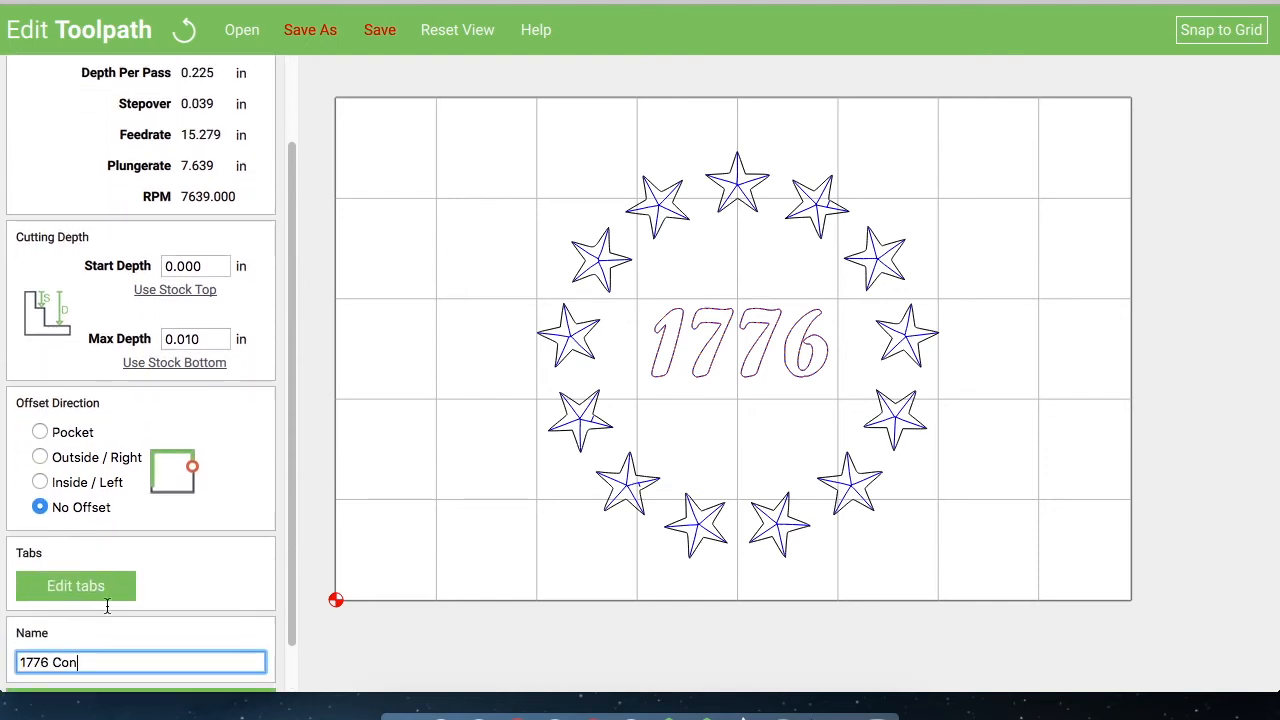
scroll(107, 607, down, 1)
text(our)
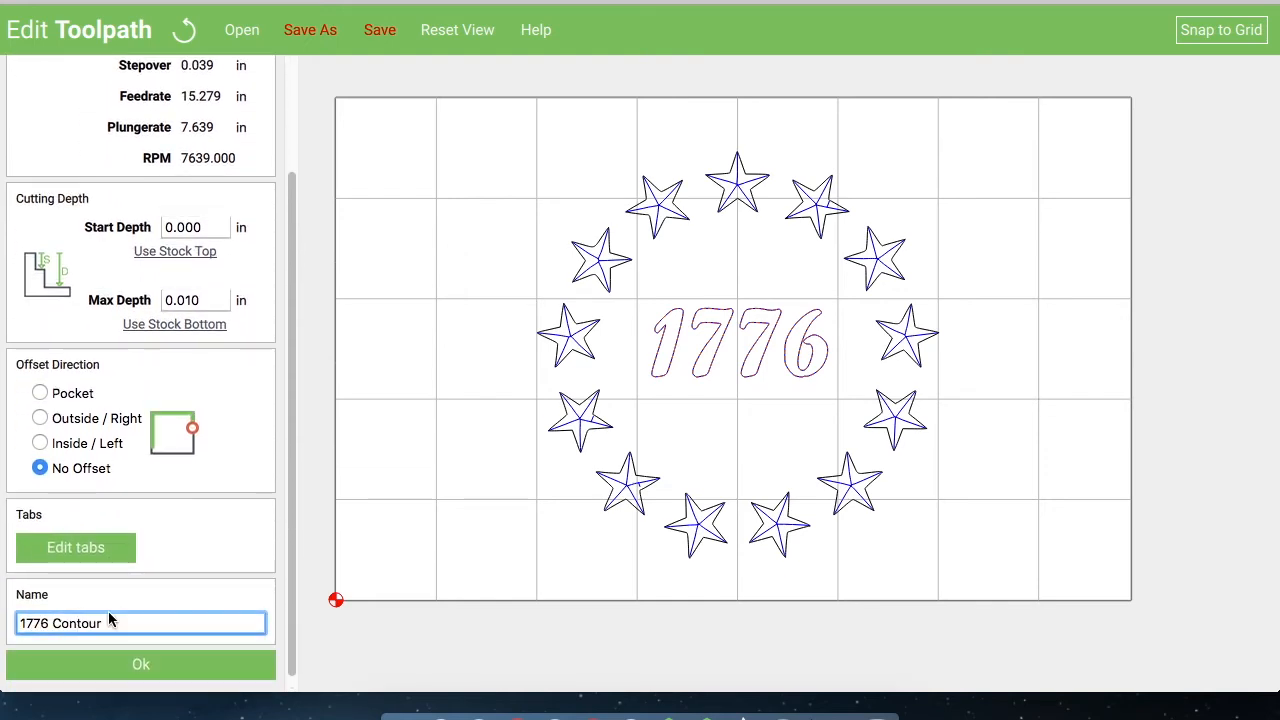
click(141, 668)
click(435, 390)
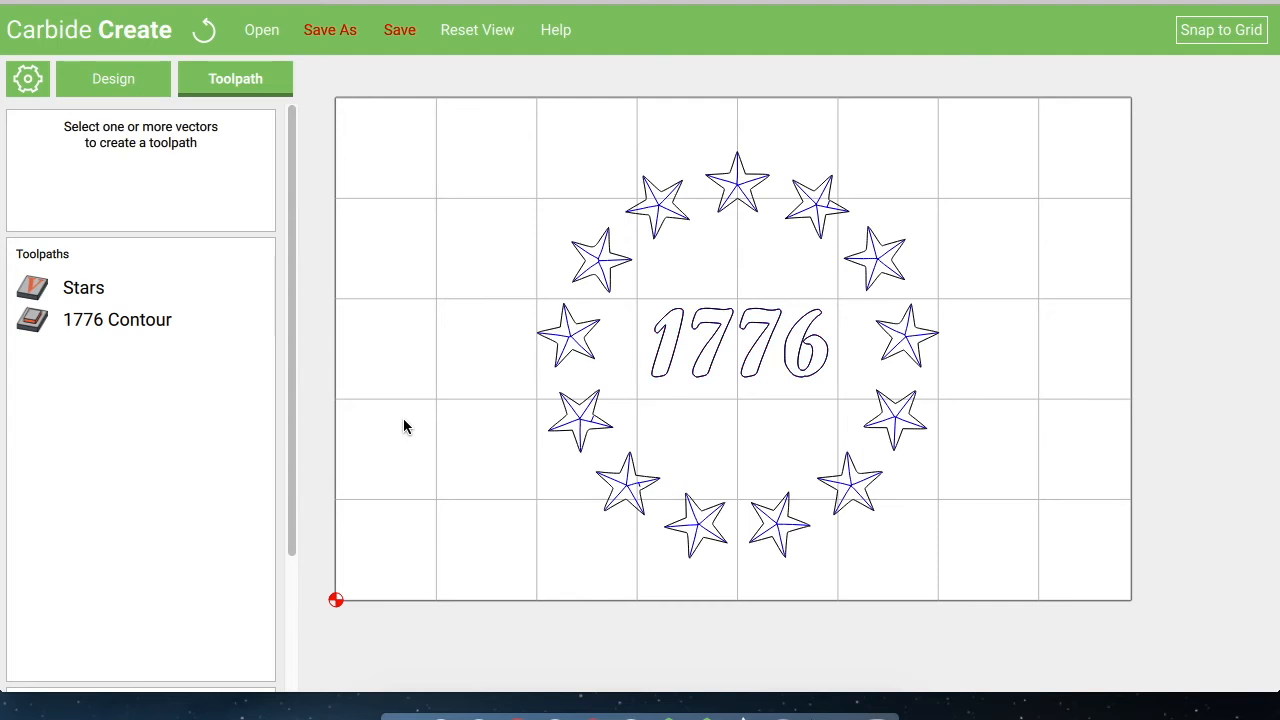
Create a V-carve toolpath from the four 1776 digits.
click(663, 358)
shift+click(708, 352)
shift+click(745, 358)
shift+click(812, 350)
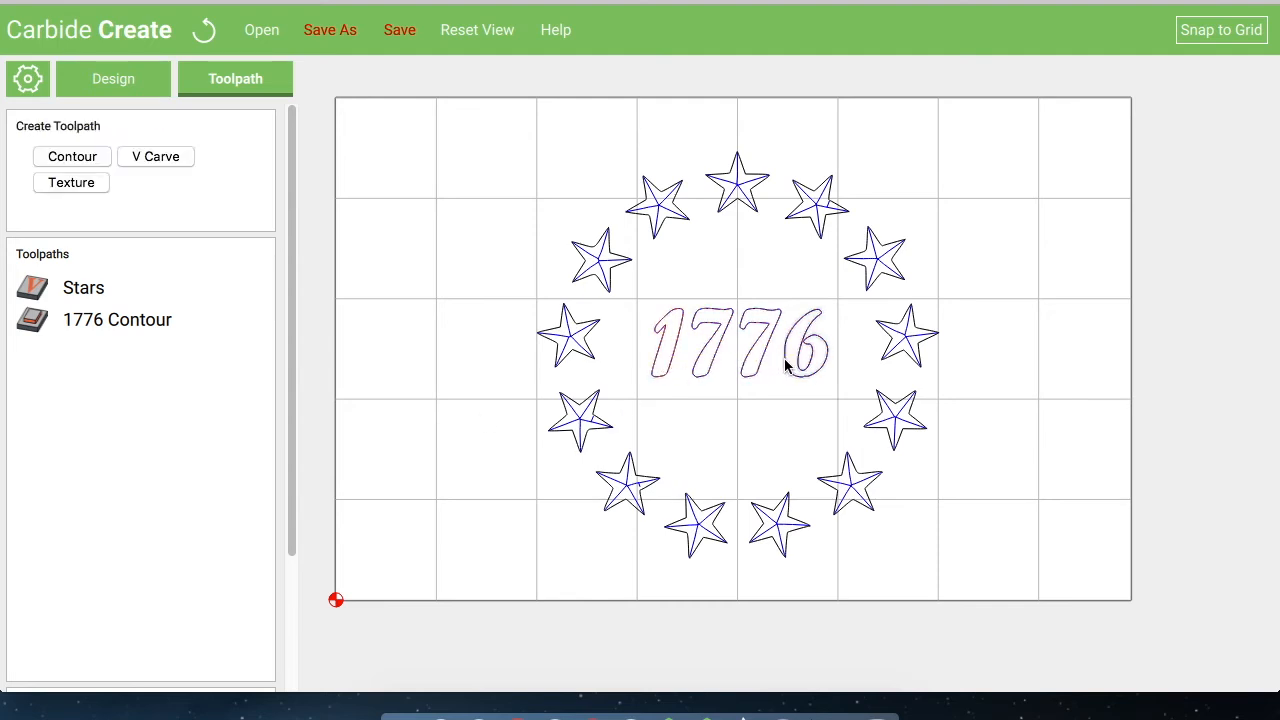
click(160, 157)
Name the digits' V-carve toolpath "1776 V-Carve".
click(103, 368)
key(BackSpace)
key(BackSpace)
key(BackSpace)
key(BackSpace)
key(BackSpace)
key(BackSpace)
key(BackSpace)
key(BackSpace)
key(BackSpace)
key(BackSpace)
text(177)
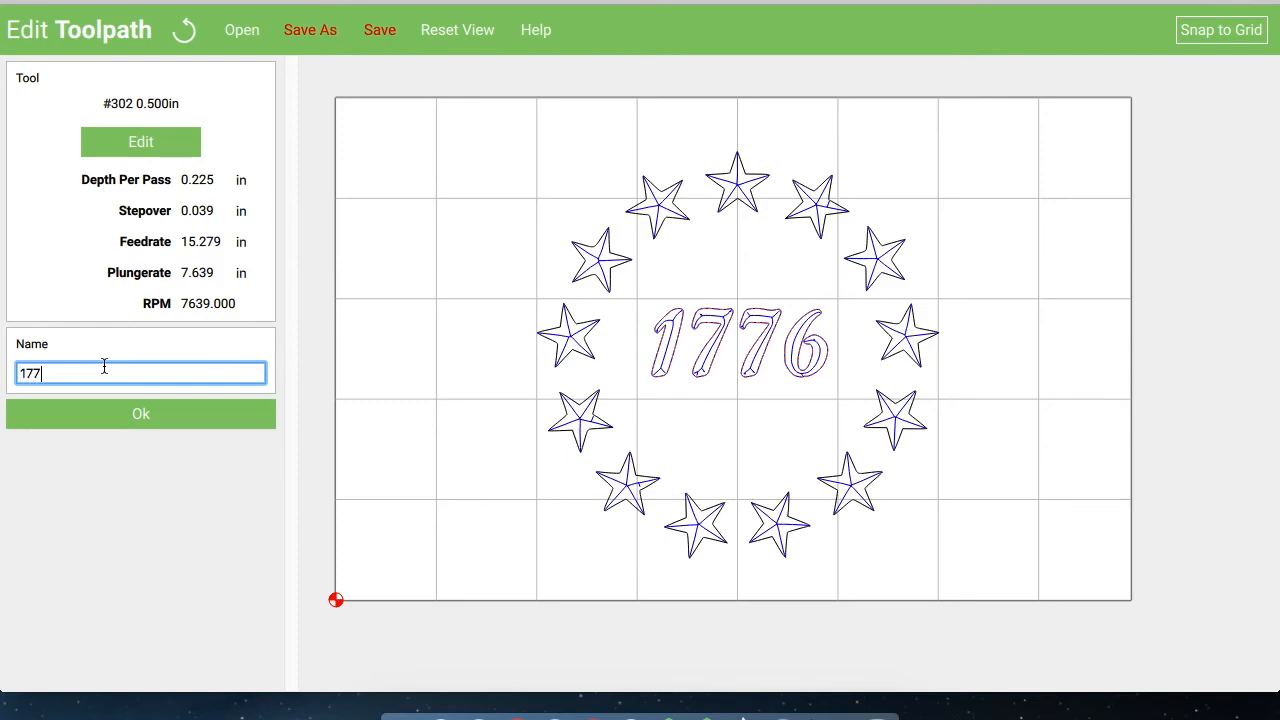
text(arve)
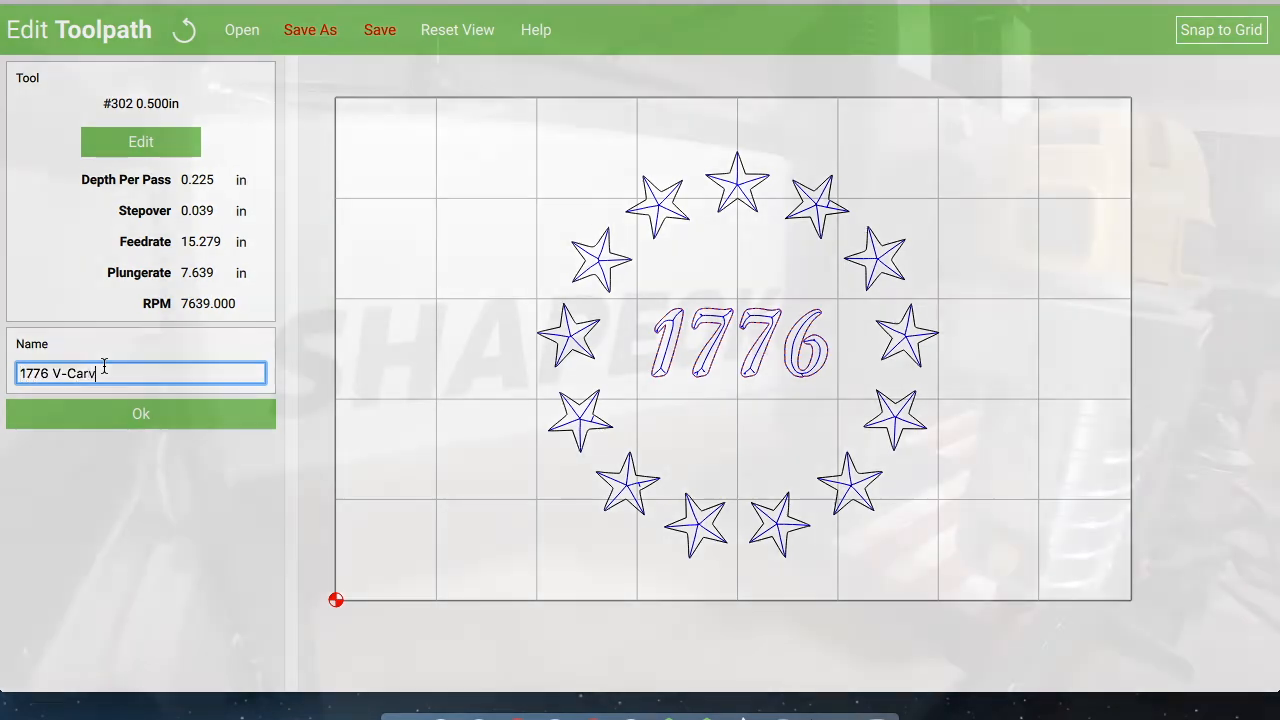